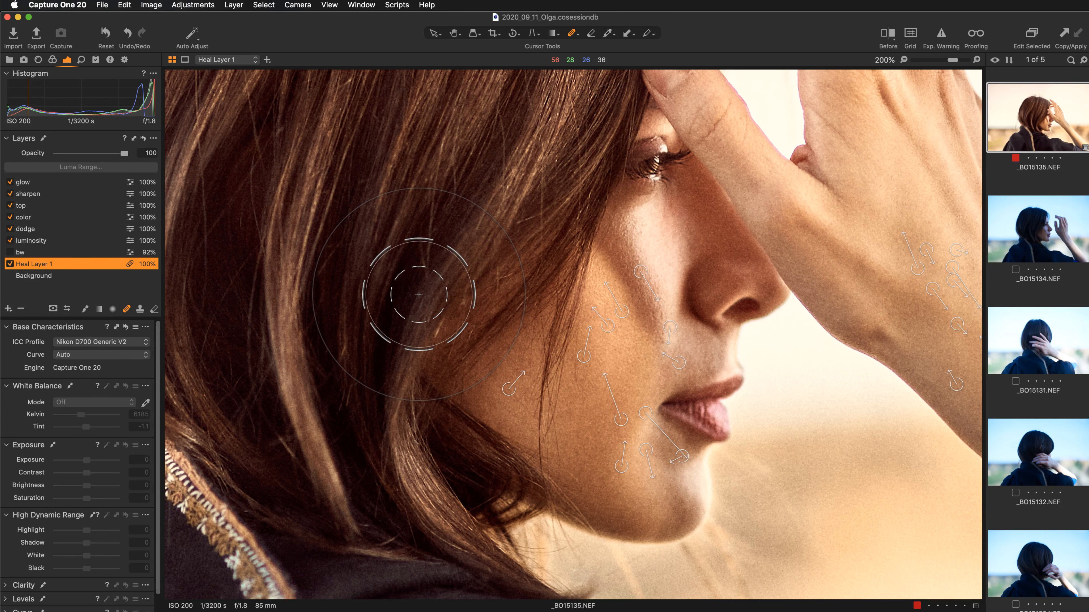
- Compare the photo with and without the Heal Layer 1 and luminosity layers, keeping both layers enabled
left_click(10, 264)
left_click(10, 265)
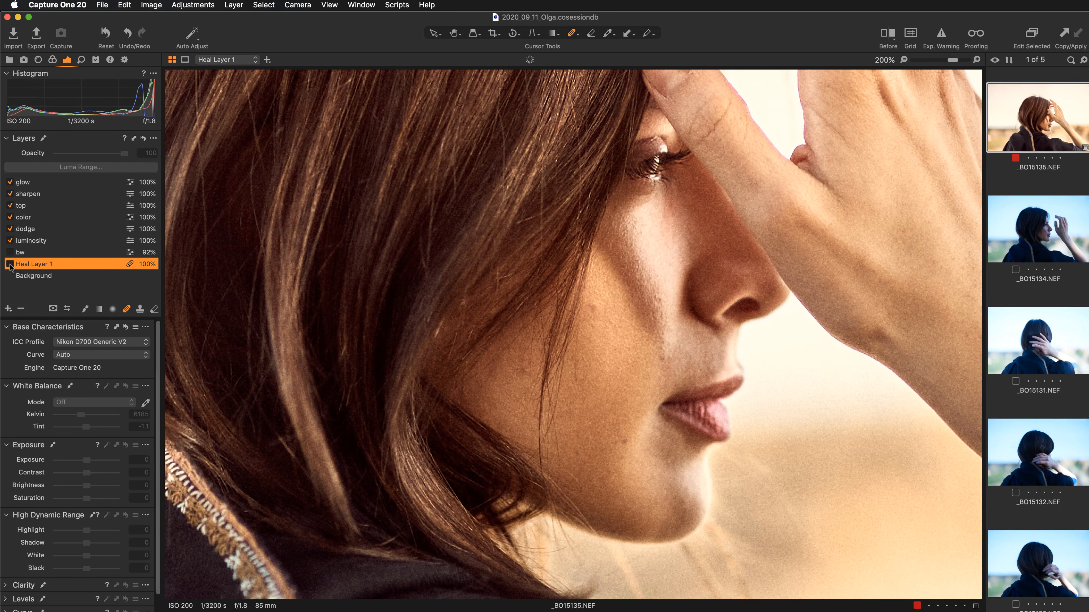
left_click(23, 241)
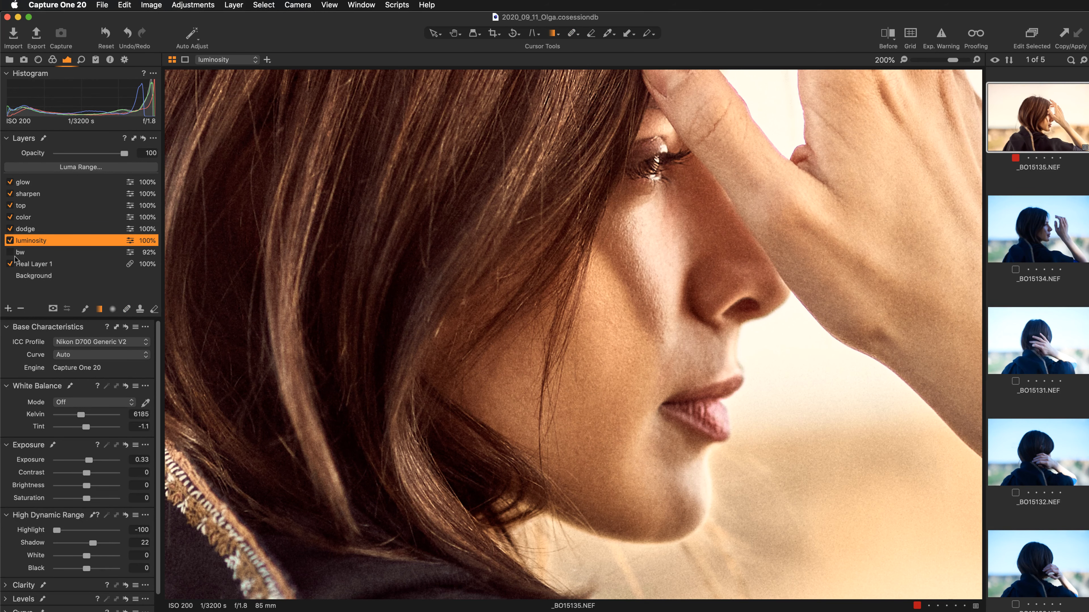
left_click(9, 241)
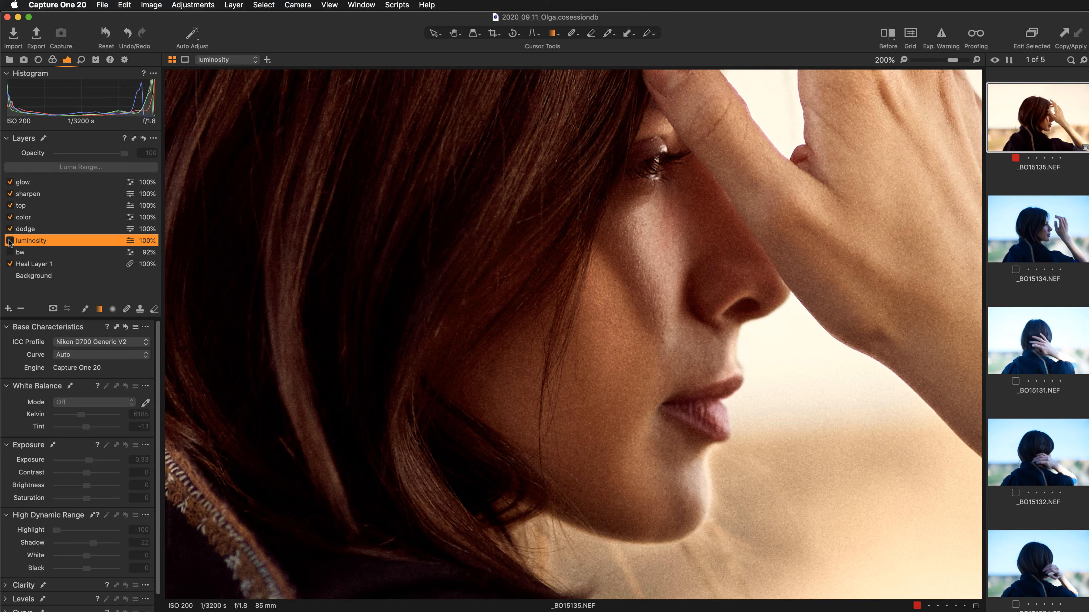
key("super+0")
left_click(9, 241)
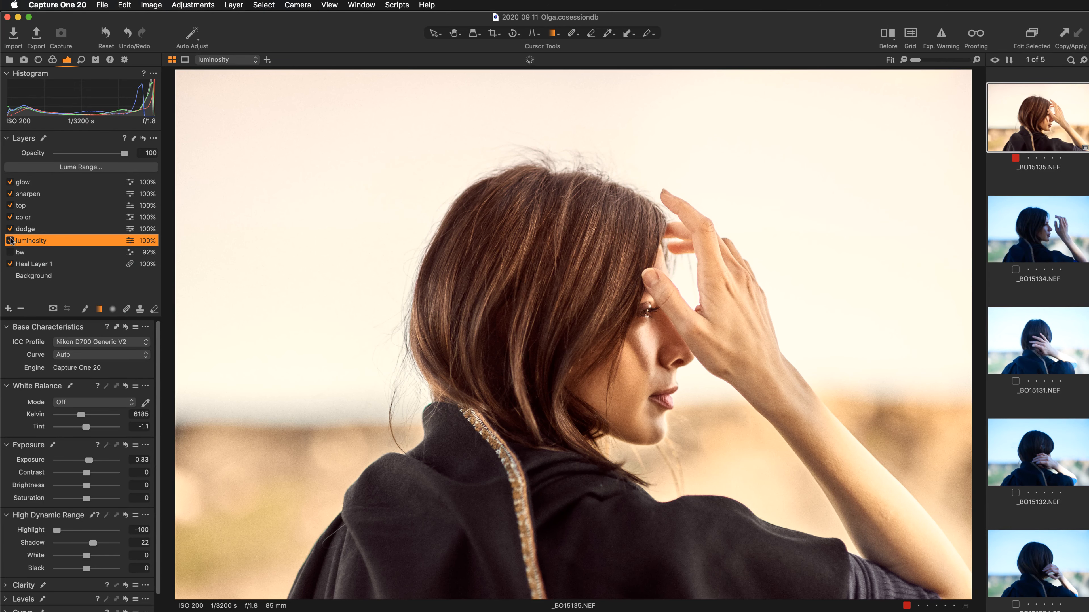
- Show the dodge layer's mask and examine the painted areas on the hair and face up close before hiding it
left_click(27, 231)
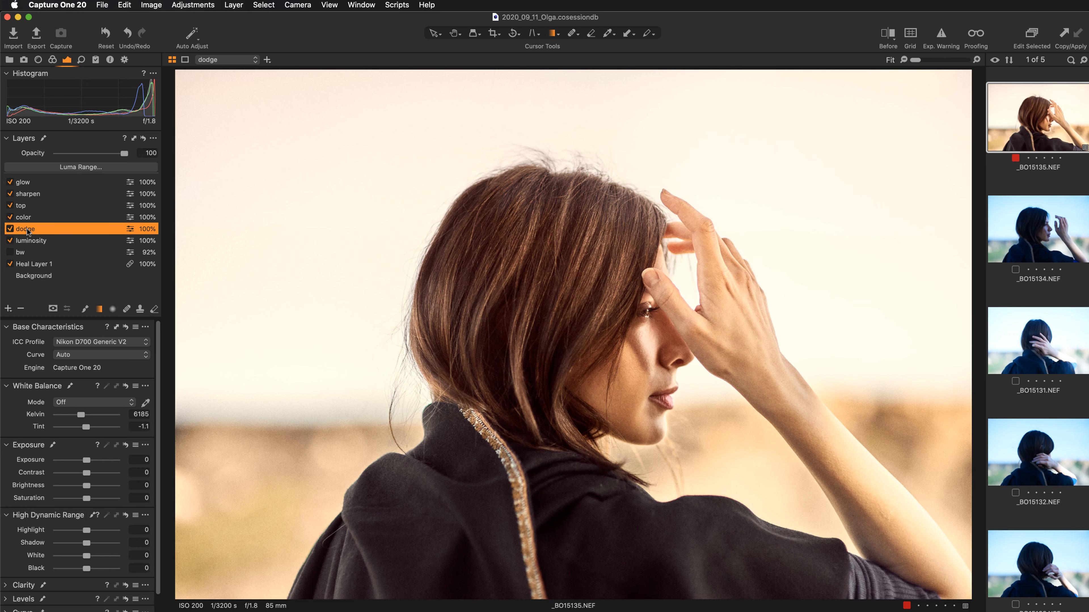
key("super+alt+0")
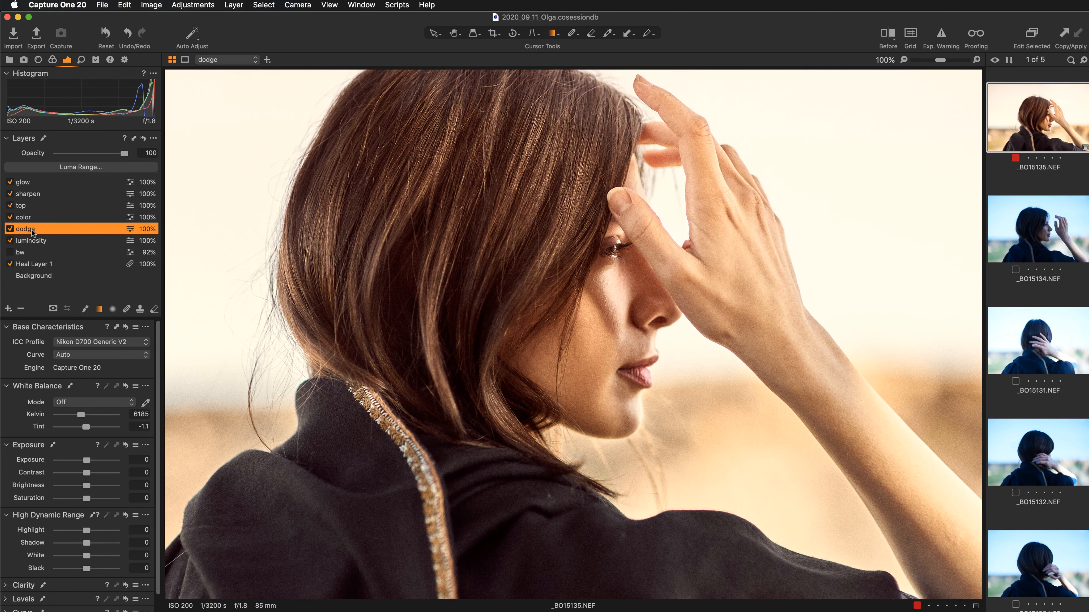
key("m")
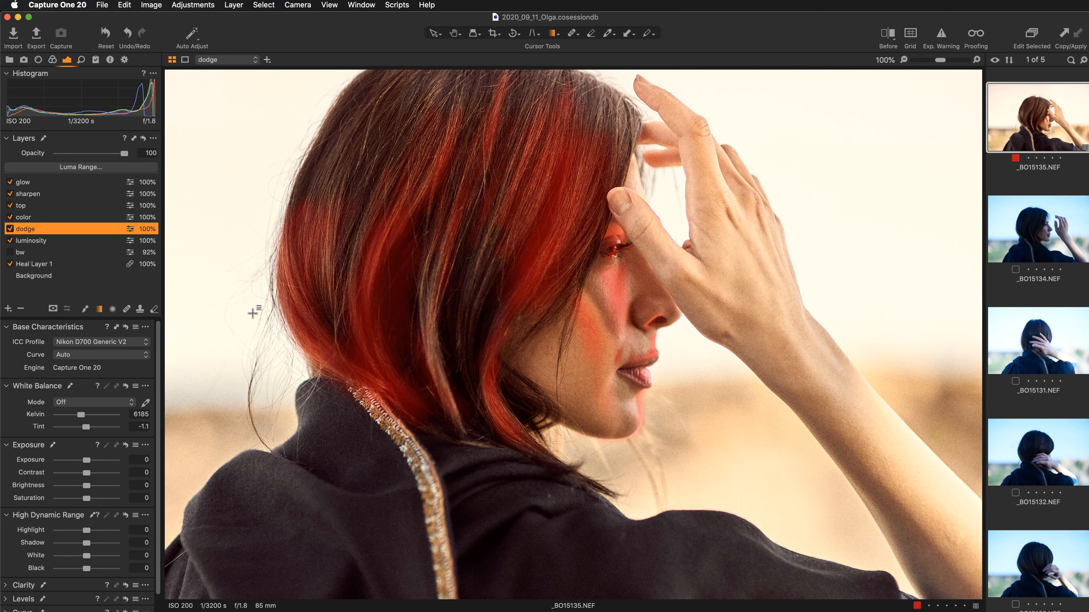
left_click(455, 34)
left_click_drag(503, 230, 486, 300)
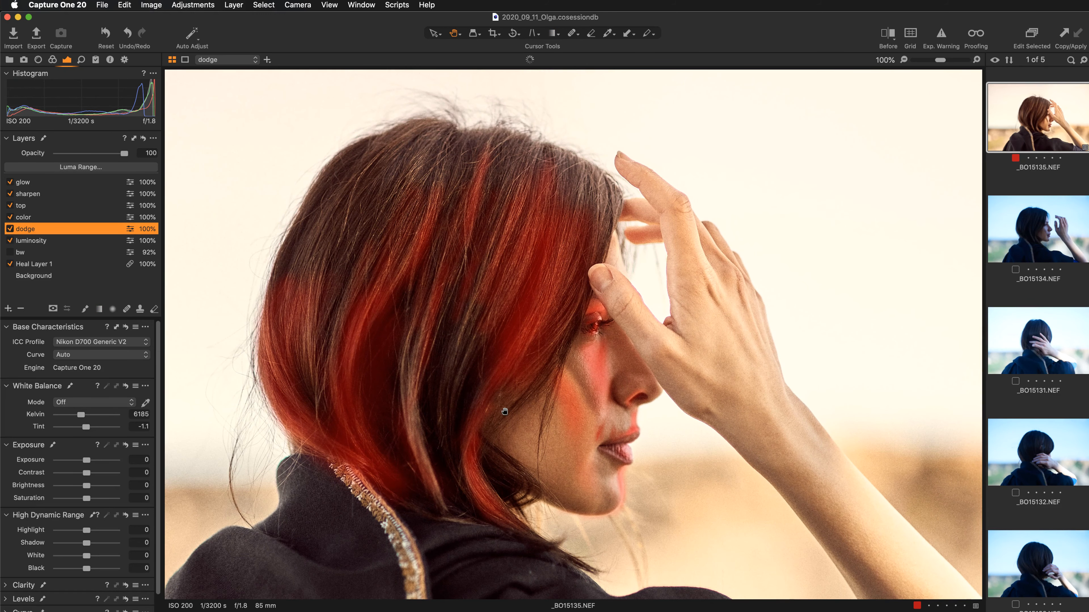
key("super+equal")
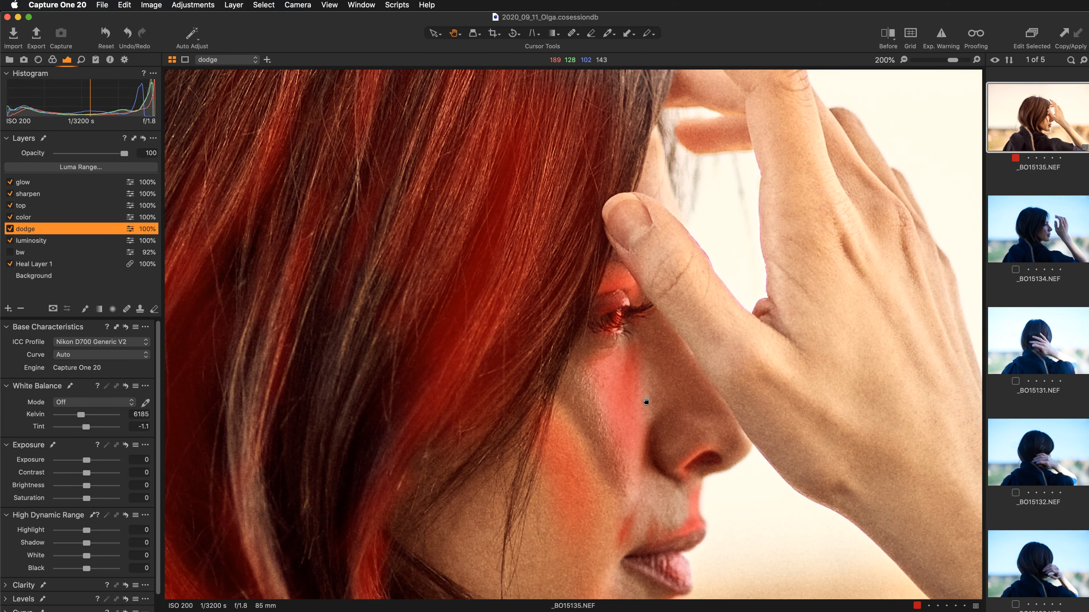
left_click_drag(655, 483, 679, 353)
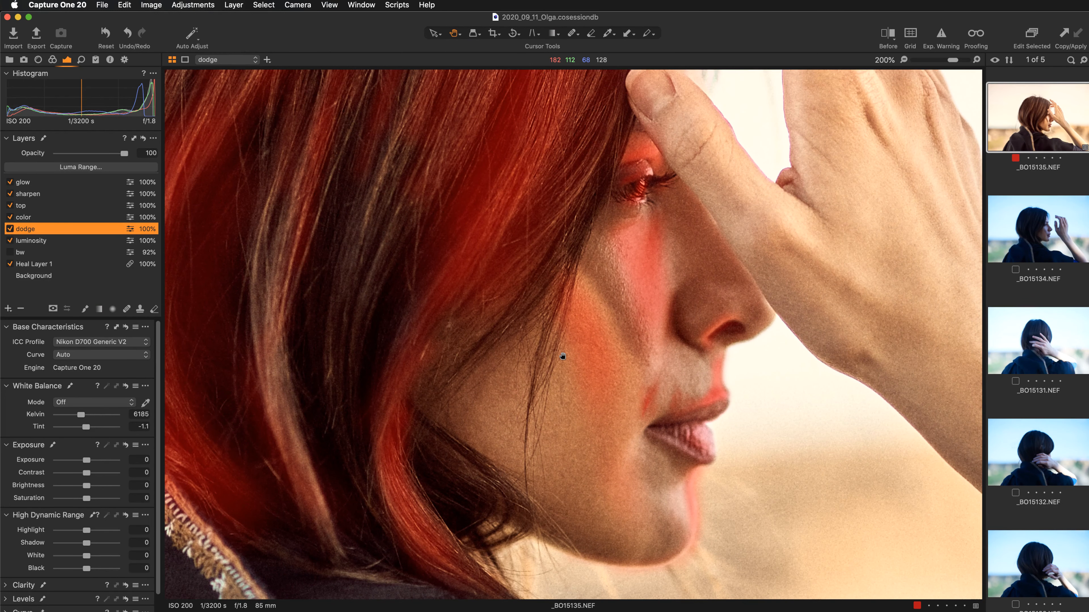
key("m")
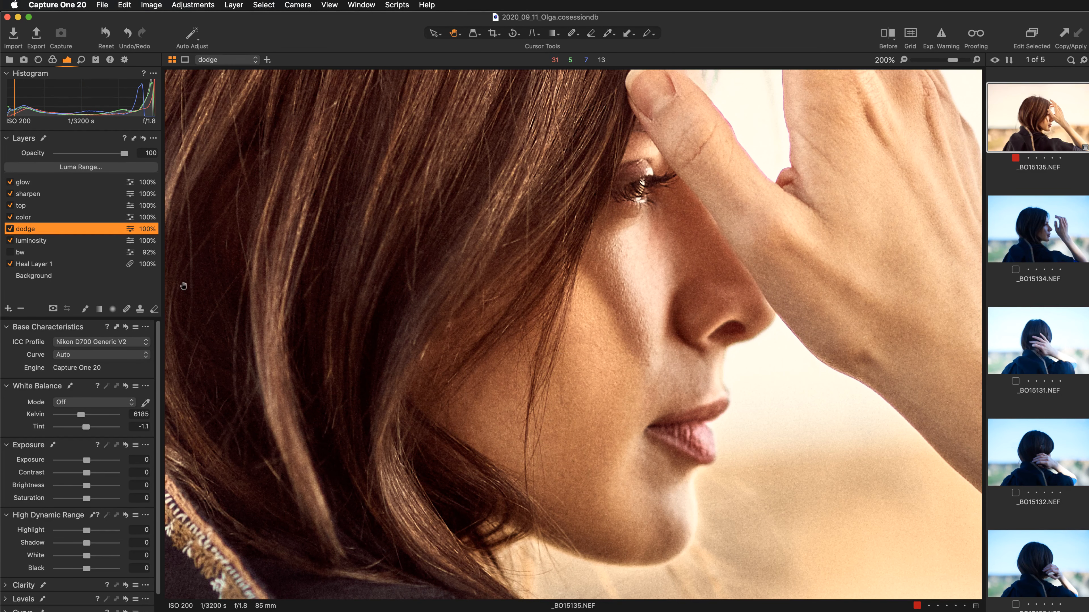
- Compare the photo with and without the dodge layer, leaving the layer enabled
left_click(10, 229)
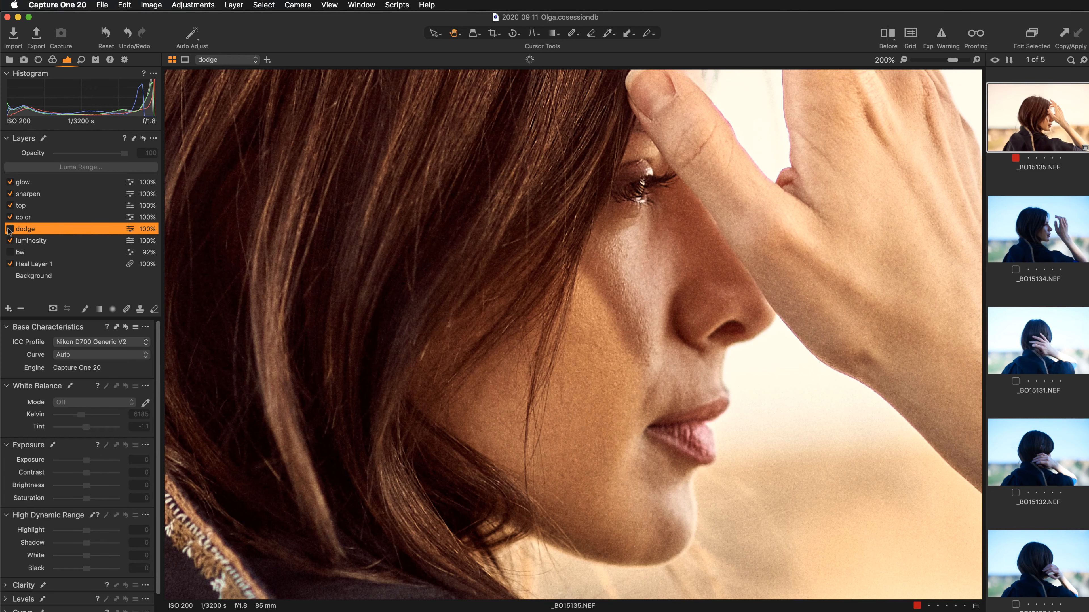
left_click(10, 229)
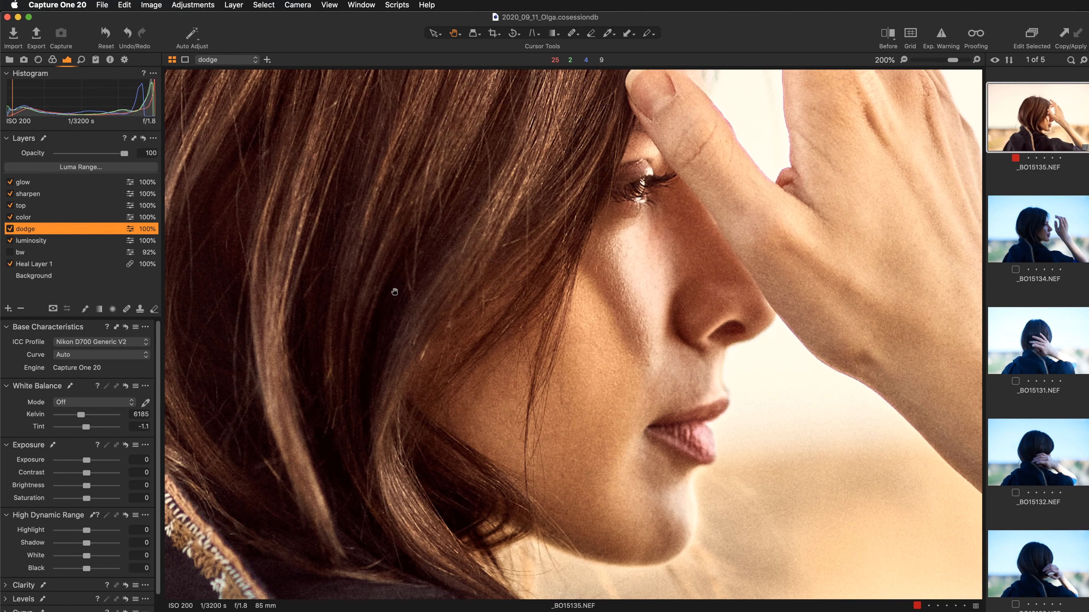
double_click(394, 292)
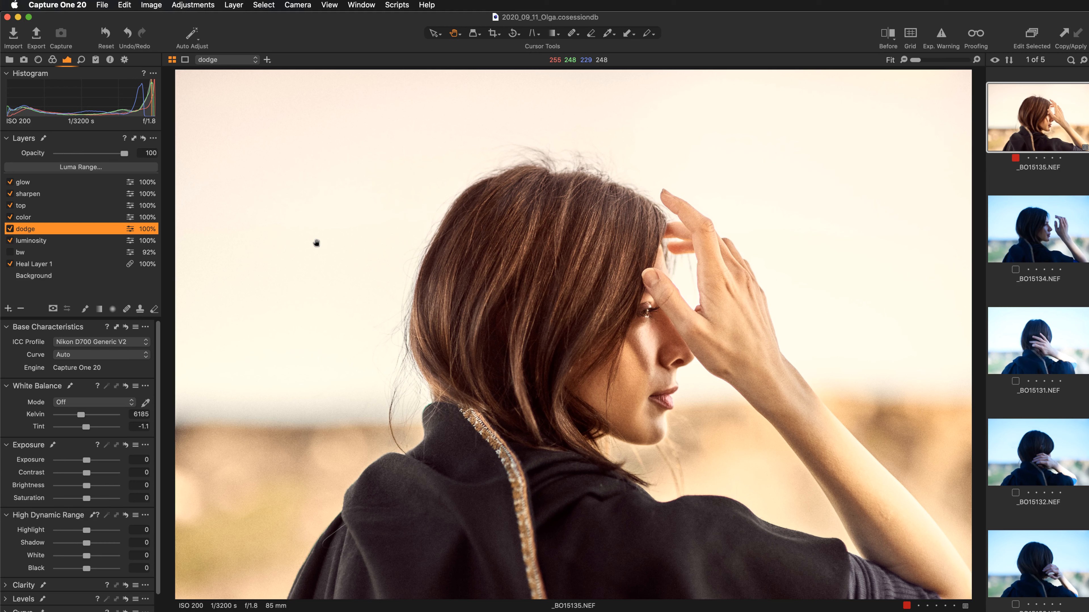
- Clone the edited _BO15135.NEF variant and delete the clone's glow, sharpen, top and color layers
right_click(1028, 134)
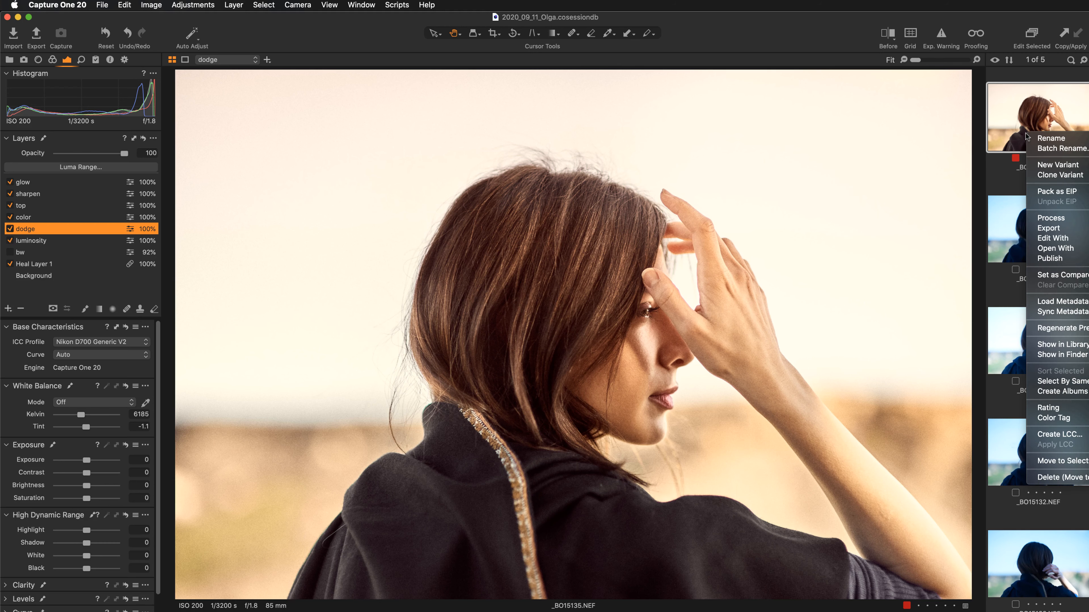
left_click(1053, 175)
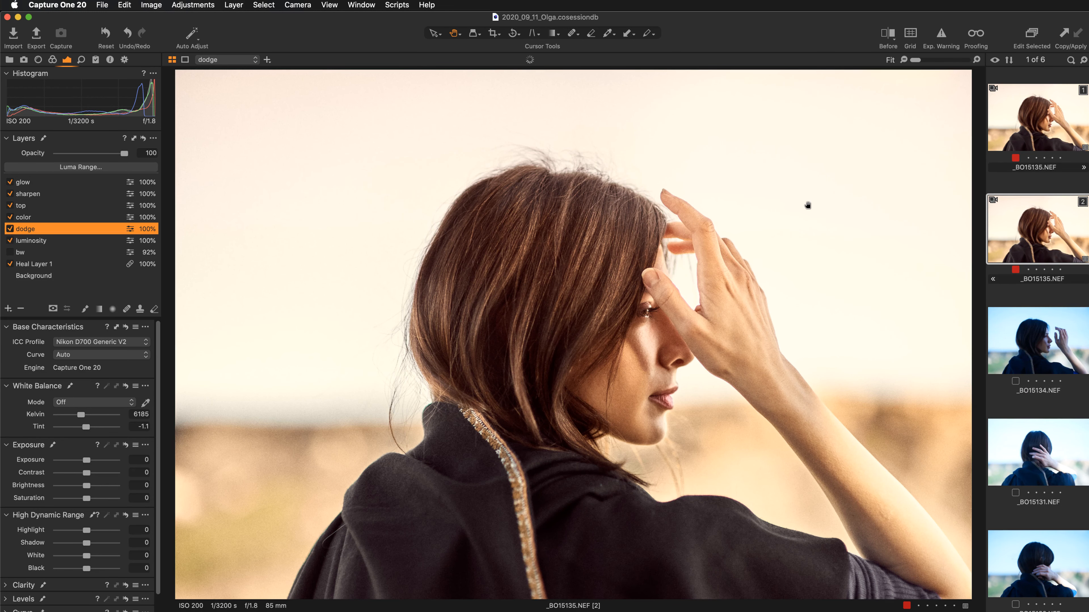
left_click(38, 183)
left_click(21, 309)
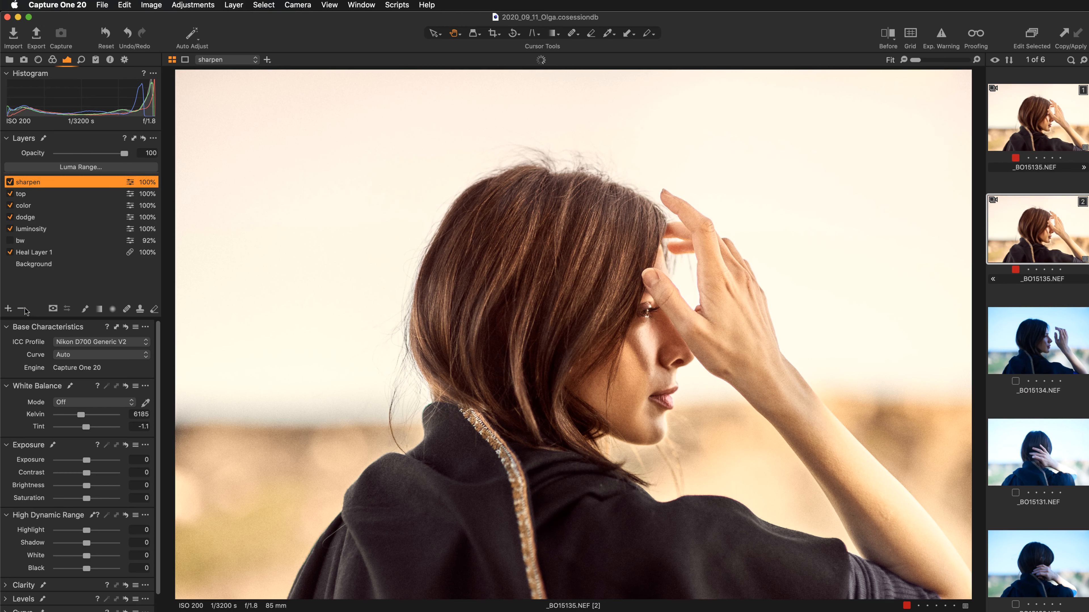
left_click(21, 309)
left_click(21, 309)
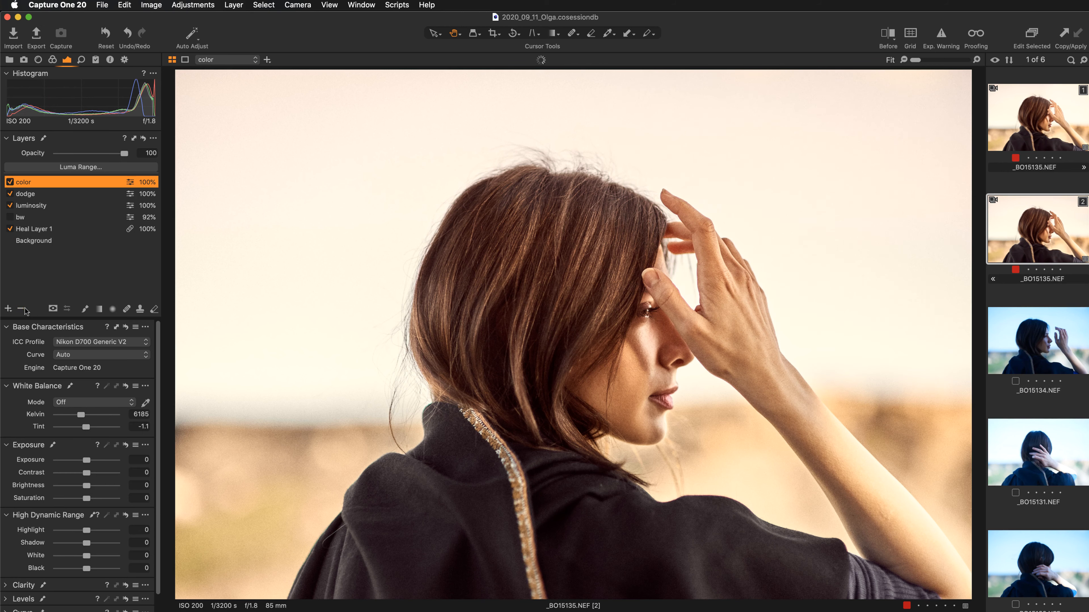
left_click(25, 310)
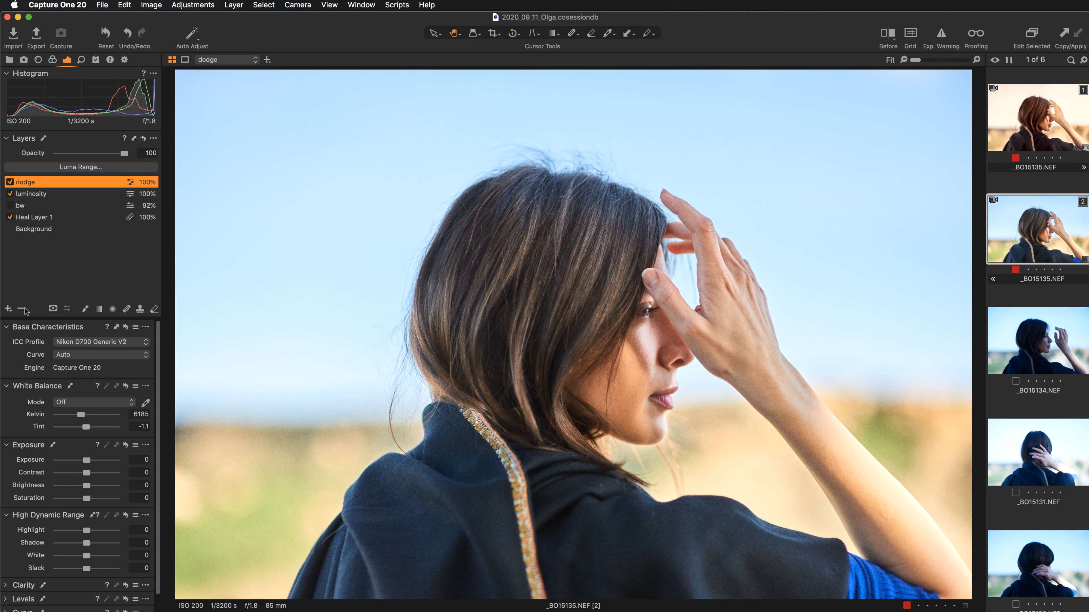
- Compare the cloned variant with its unedited original in the split before/after view
key("y")
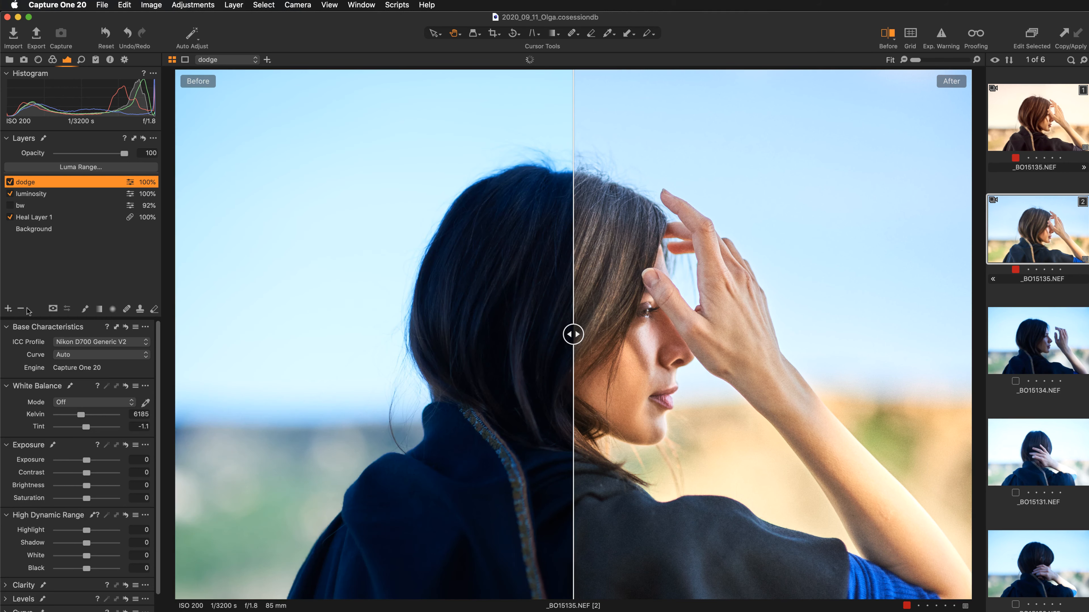
left_click_drag(573, 334, 500, 389)
key("y")
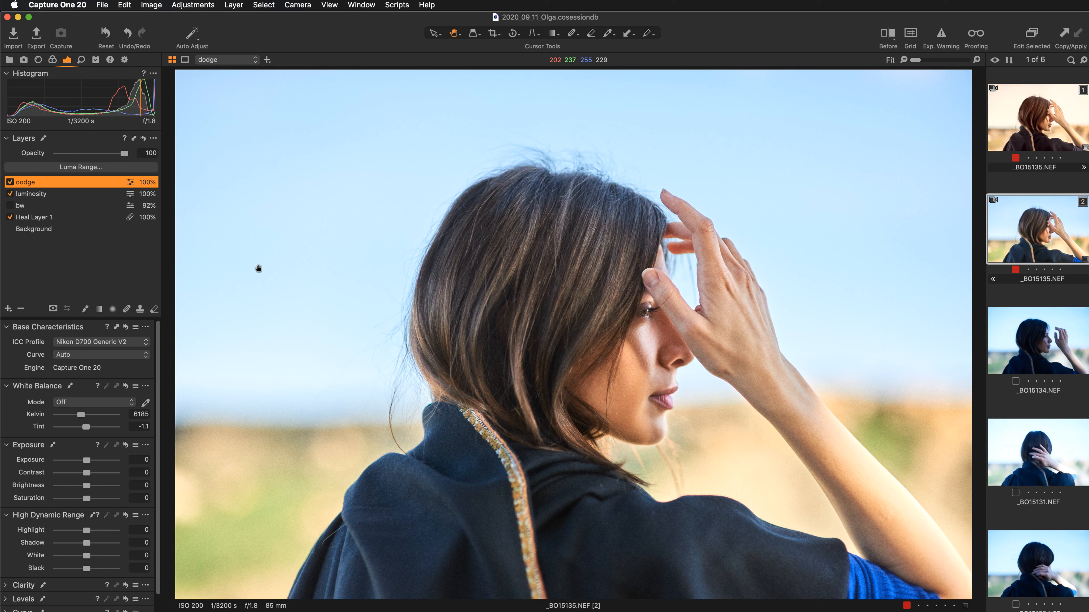
- Reset the Background layer's white balance to the as-shot values and sample a neutral from the dark coat on the woman's shoulder
left_click(64, 233)
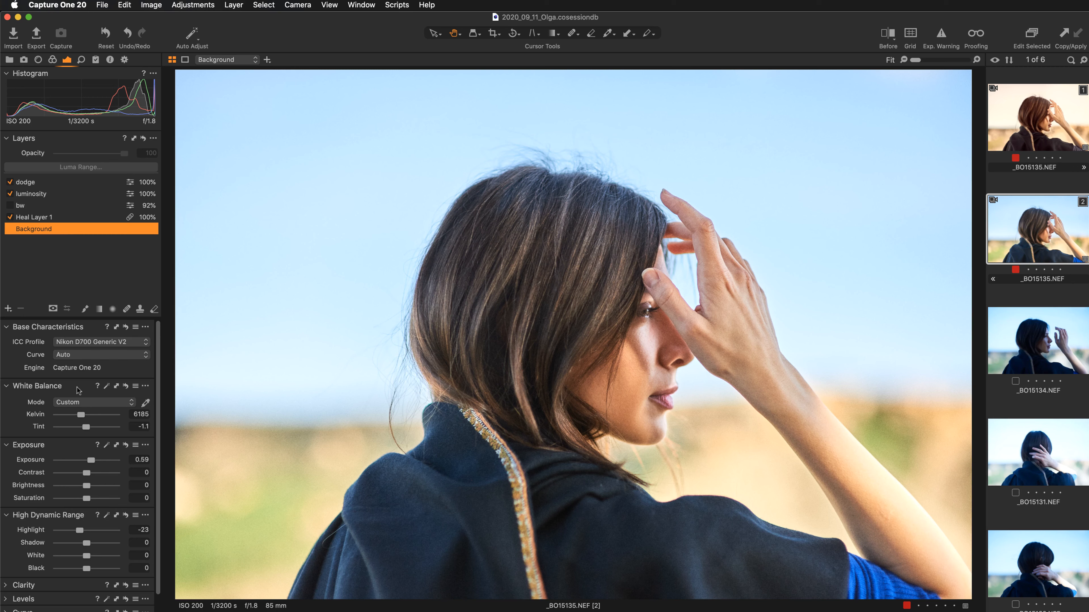
left_click(125, 387)
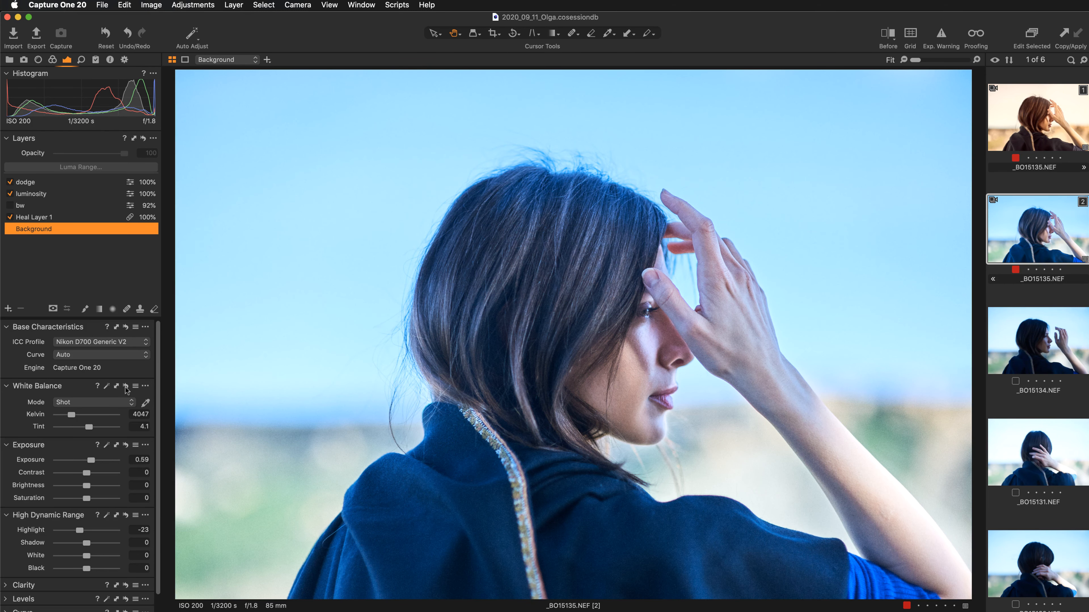
key("super+z")
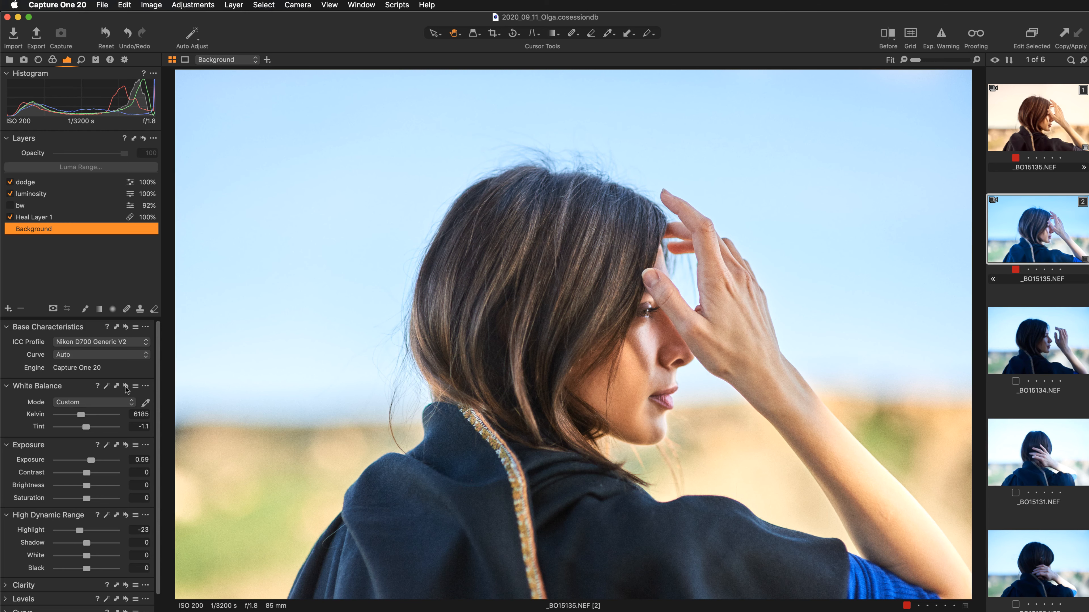
left_click(125, 386)
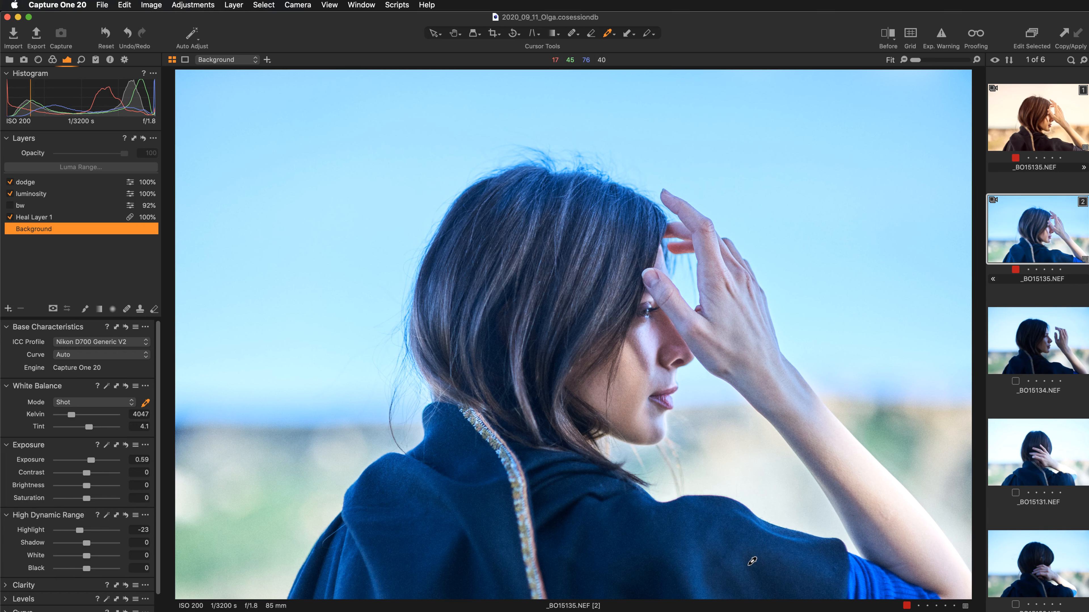
left_click(736, 581)
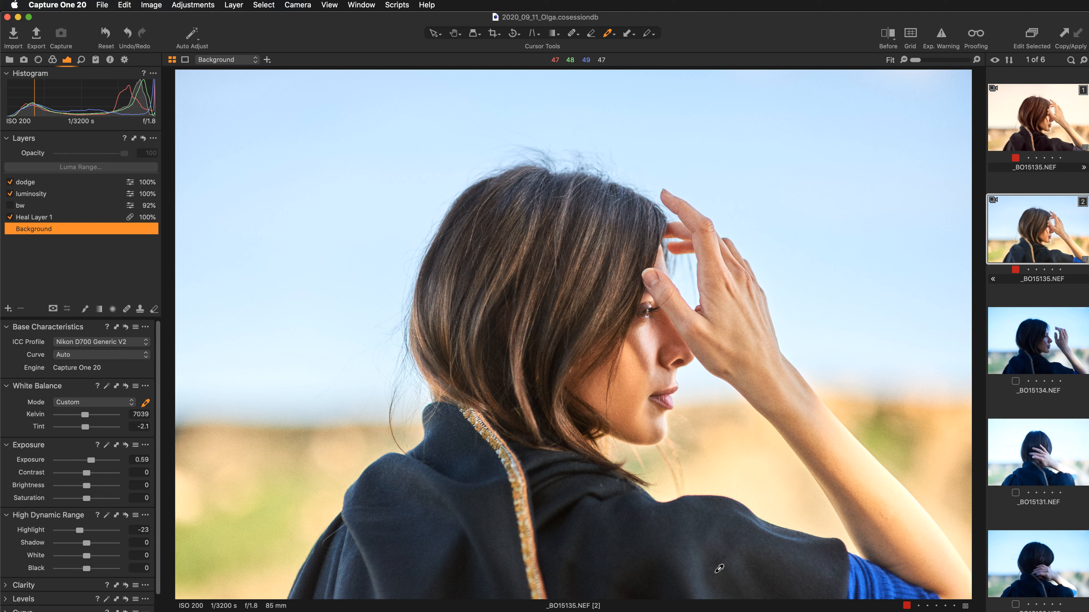
key("super+z")
key("super+alt+0")
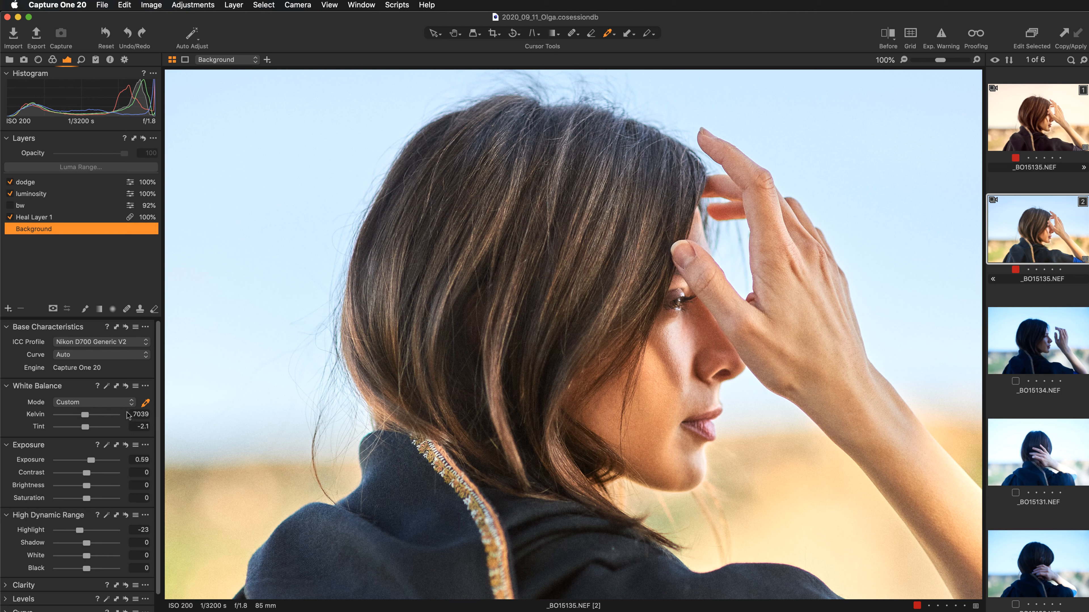
- Try gradually cooler Kelvin values for the Background layer, stepping down from 6939
left_click_drag(132, 414, 155, 414)
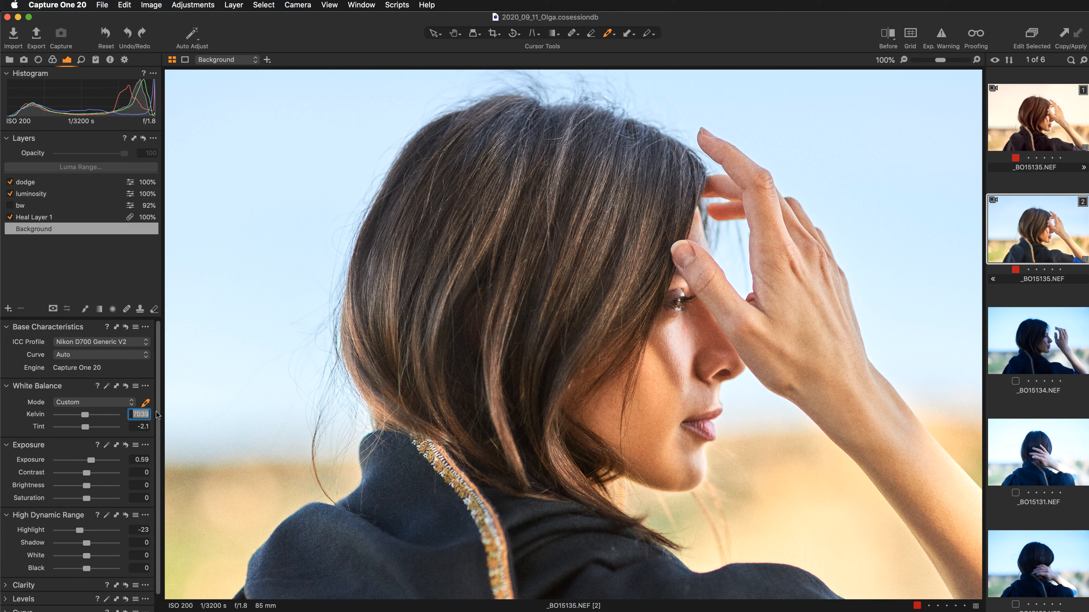
type("6939")
key("Return")
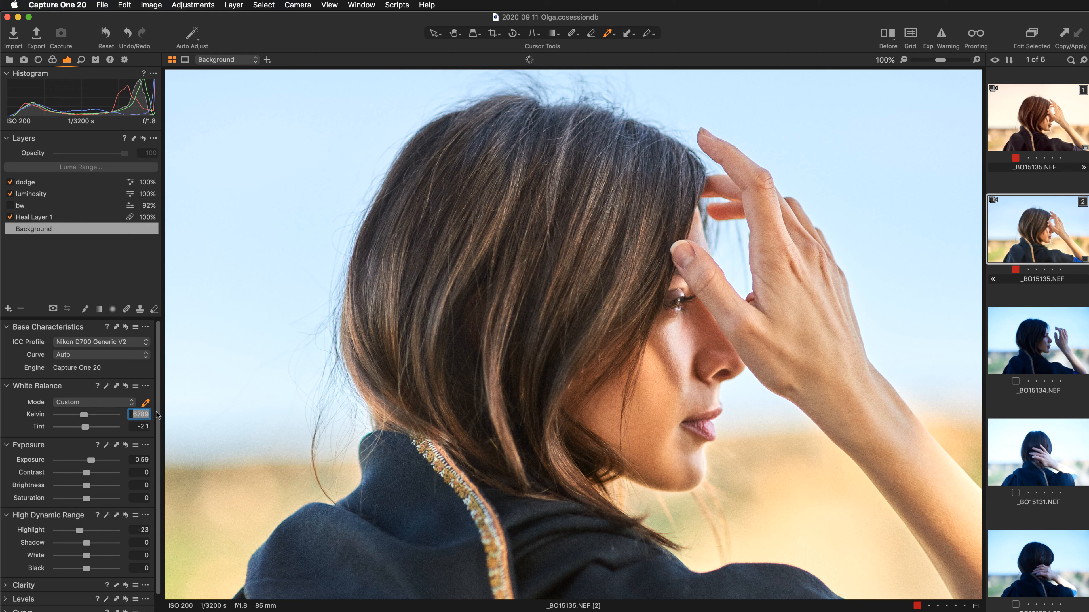
key("Down")
key("Down")
key("Down")
key("Down")
key("Down")
key("Down")
key("Down")
key("Down")
key("Down")
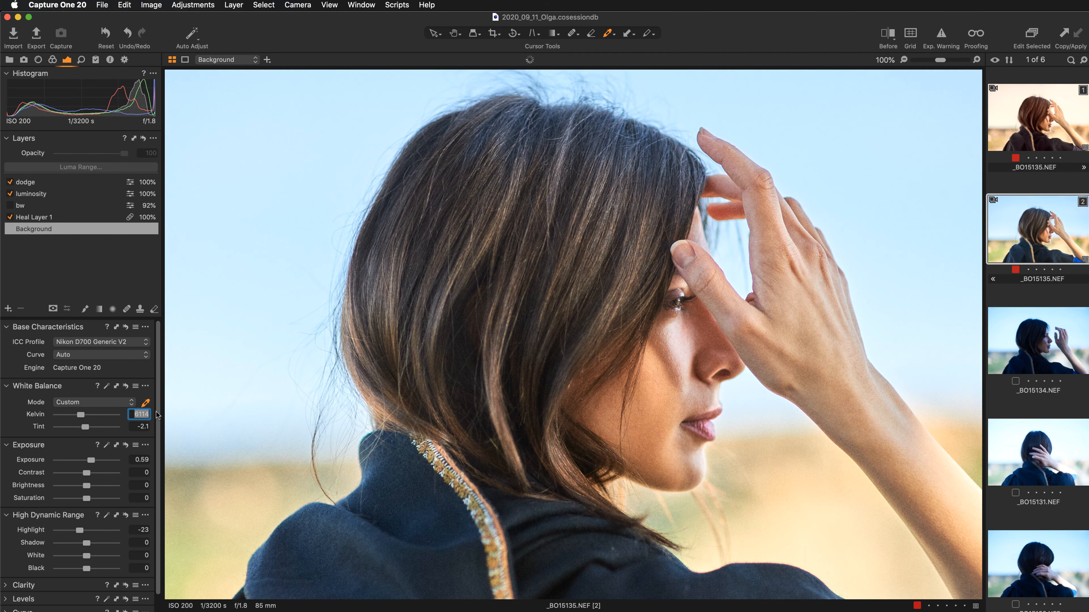
key("Up")
key("Down")
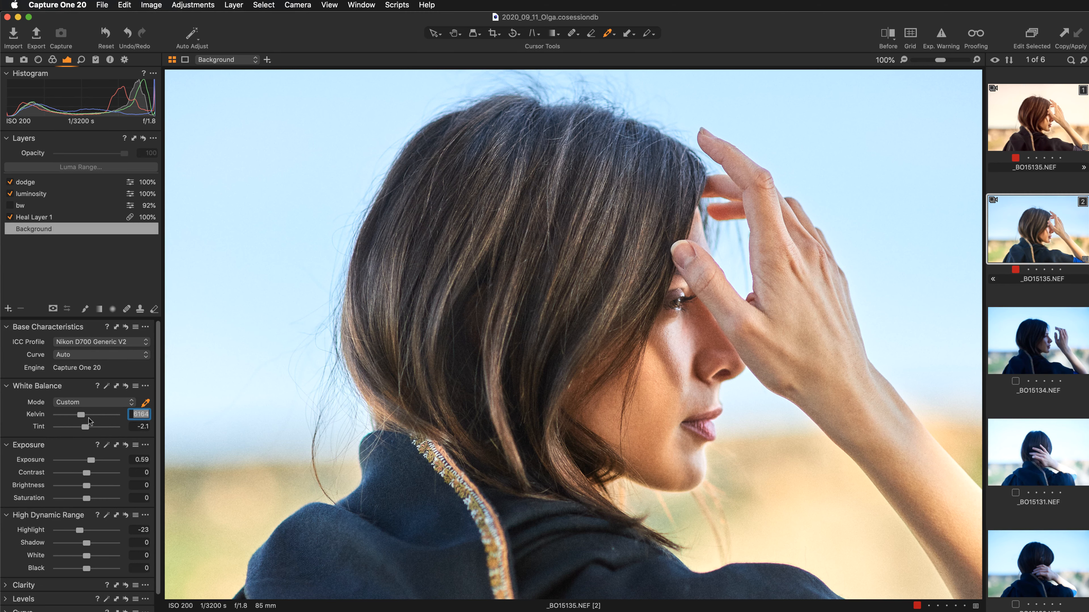
- Try extremely cool and very warm Kelvin settings on the Background layer to see the color shift
left_click_drag(80, 415, 53, 419)
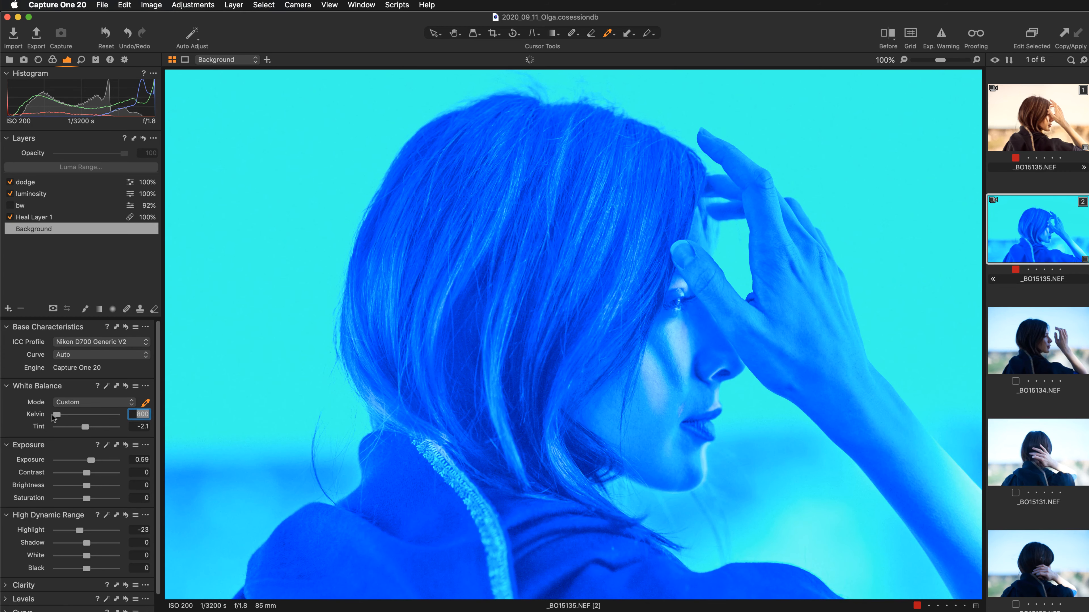
left_click_drag(57, 418, 64, 416)
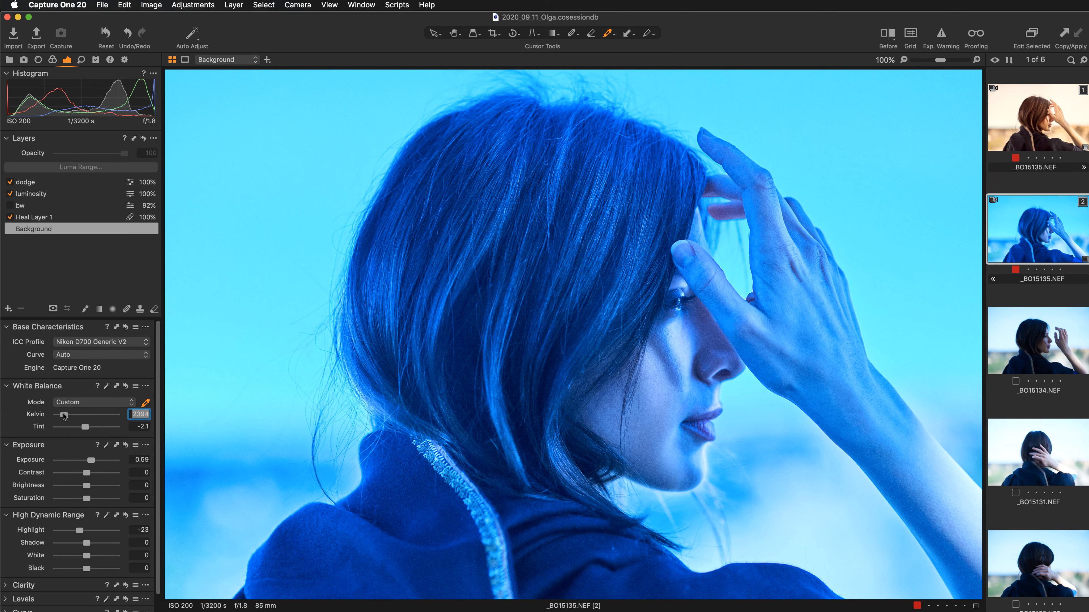
left_click_drag(64, 416, 108, 417)
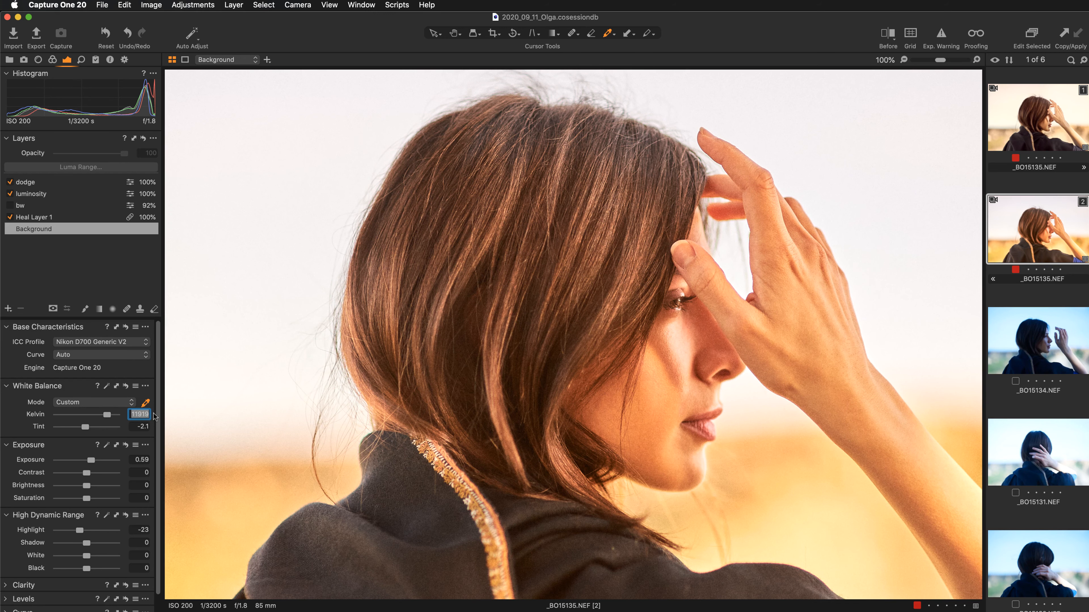
- Set the Background layer's white balance Kelvin to 6180
type("6180")
key("Return")
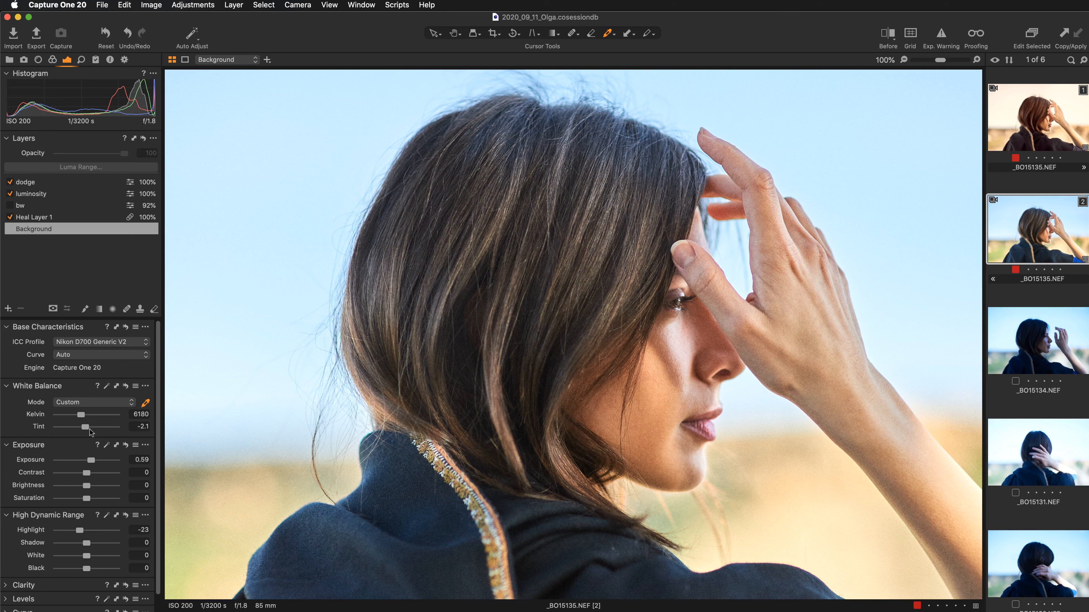
- Try strongly green Tint values on the Background layer's white balance, down to -50
left_click_drag(84, 427, 60, 428)
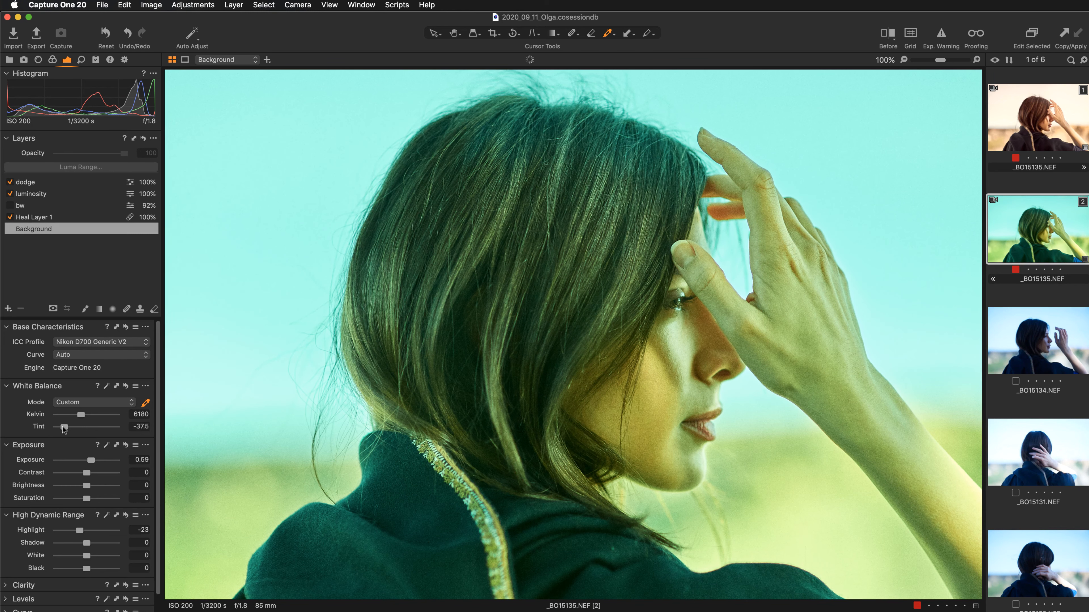
mouse_move(60, 428)
left_mouse_down()
mouse_move(121, 430)
mouse_move(73, 436)
left_mouse_up()
key("super+z")
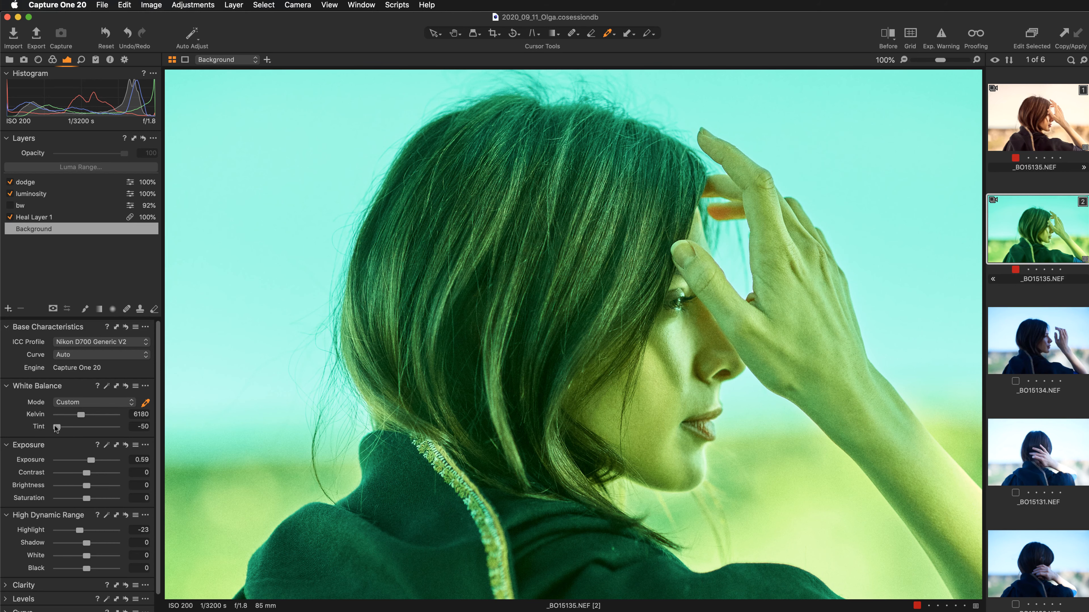
- Neutralize the Background layer's white balance Tint to 0 and fine-tune it to -1.5
left_click(145, 427)
type("0")
key("Return")
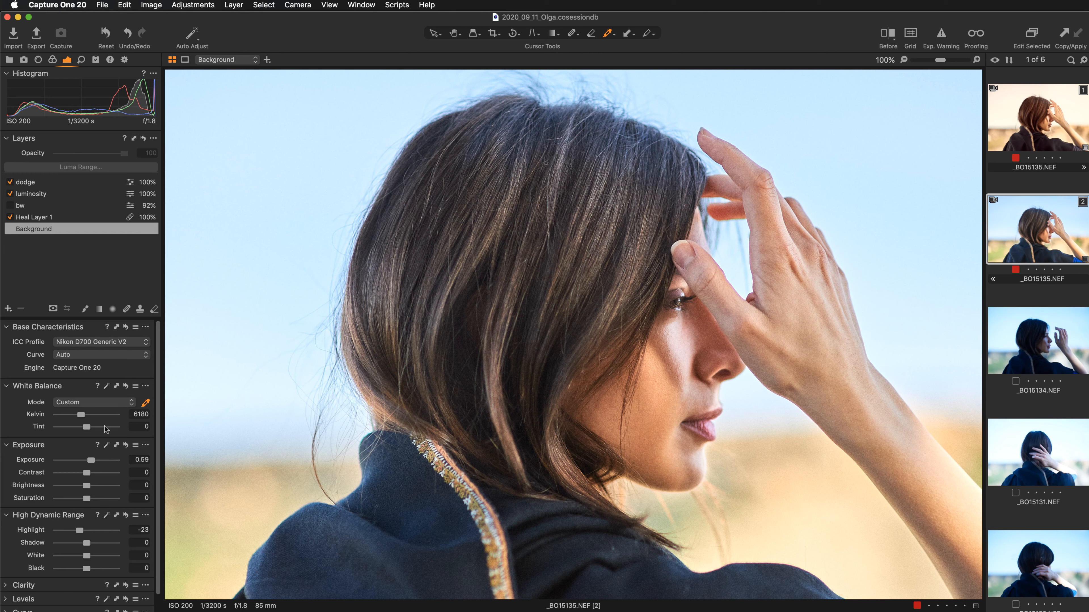
left_click_drag(85, 427, 84, 427)
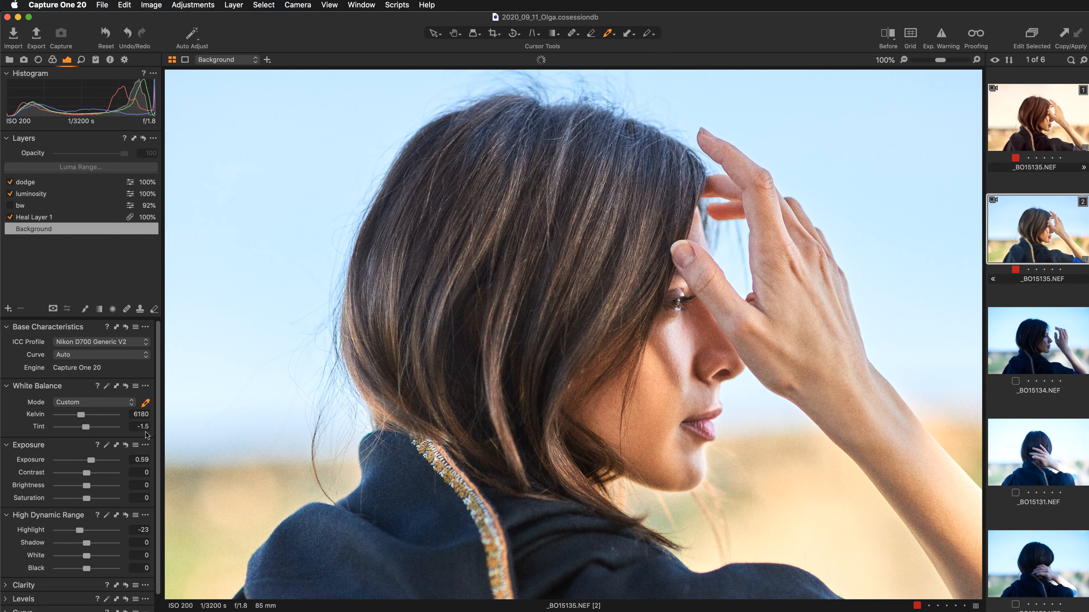
left_click(138, 427)
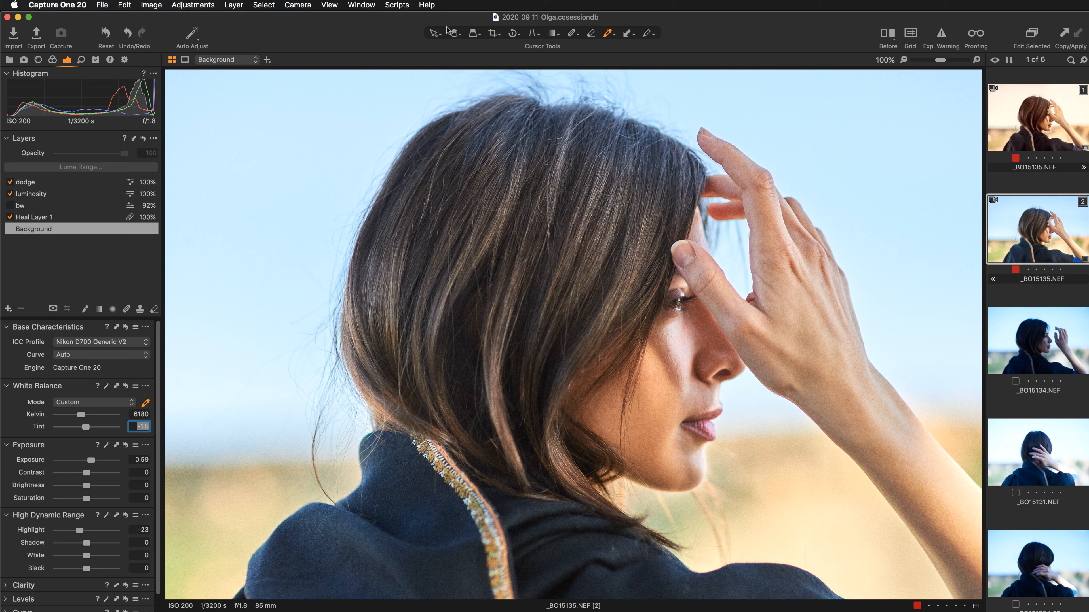
- Fit the whole portrait in view and compare it in a split before/after view, with the divider at the back of the hair
left_click(434, 33)
key("Return")
key("super+0")
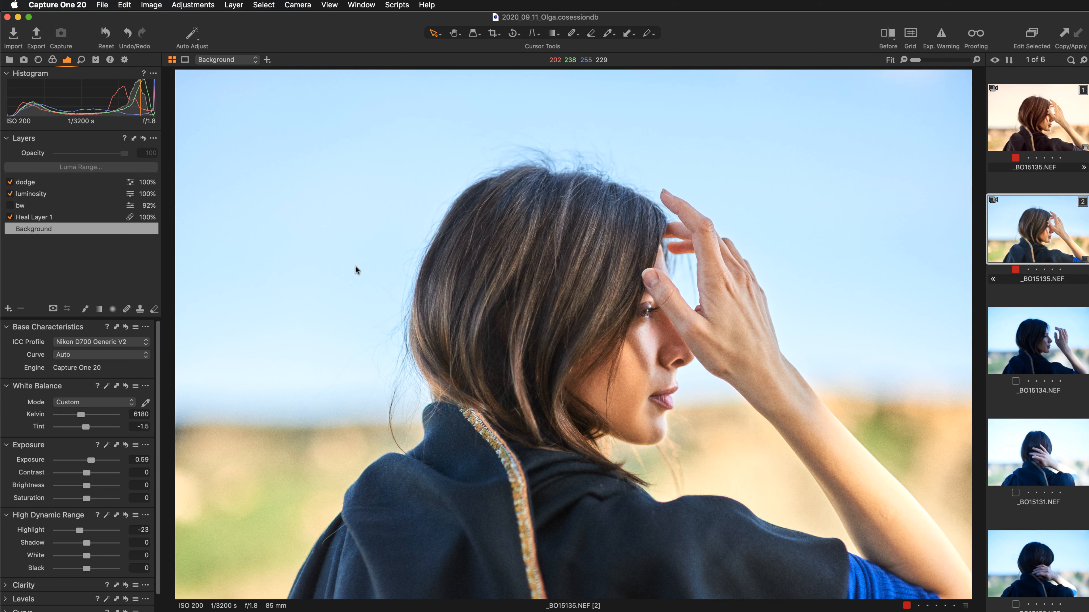
key("y")
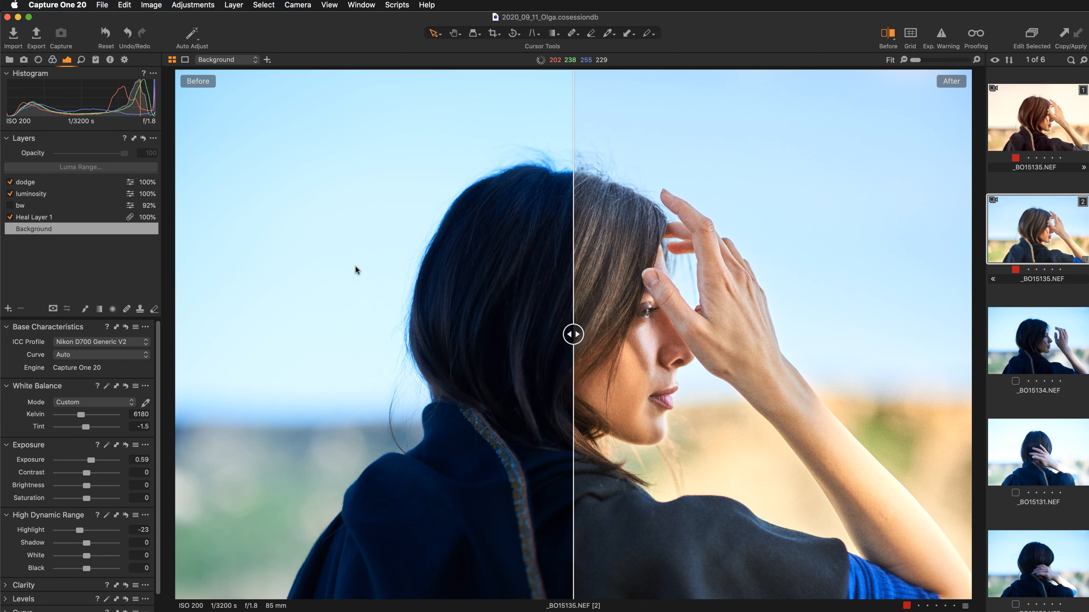
left_click_drag(576, 332, 423, 334)
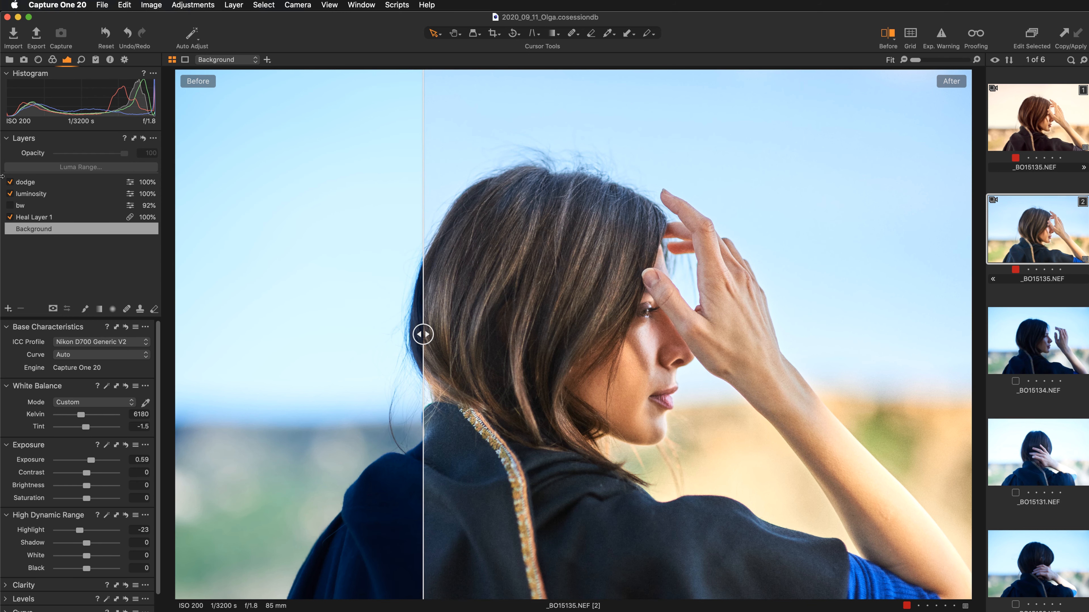
- Turn off the dodge, luminosity and Heal Layer 1 layers to isolate the Background layer's adjustments
left_click(10, 182)
left_click(10, 194)
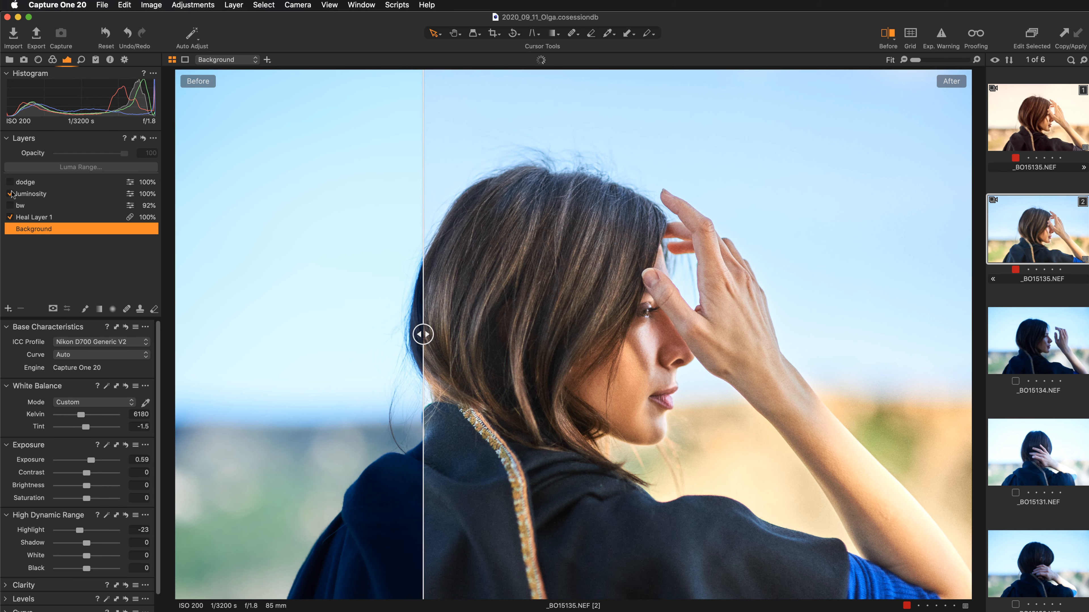
left_click(10, 217)
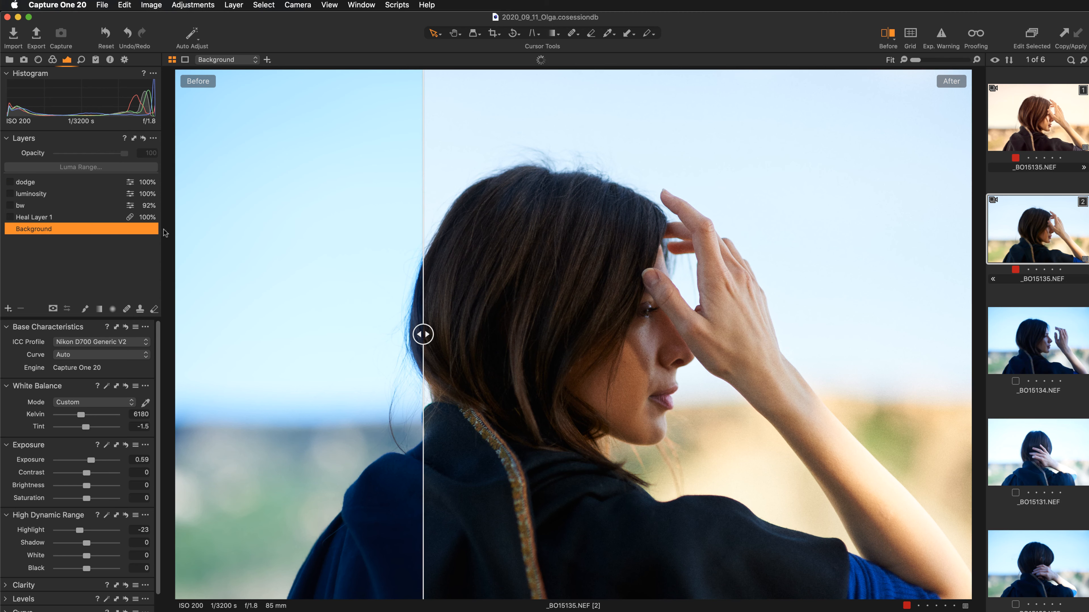
- Set the before/after comparison to Full View and alternate between the original and the white-balanced portrait
left_click(889, 37)
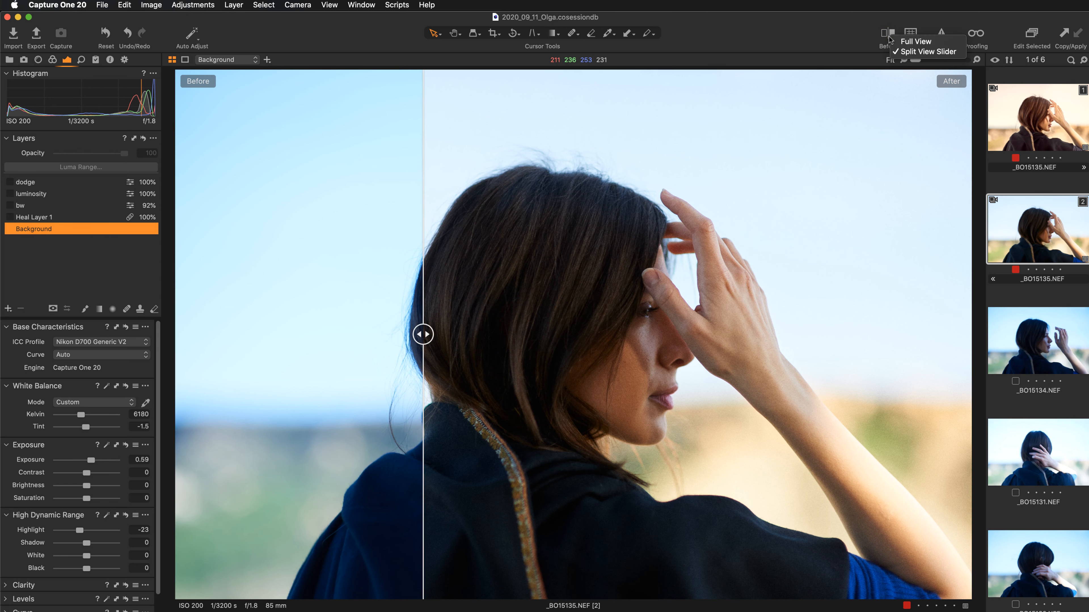
left_click(906, 43)
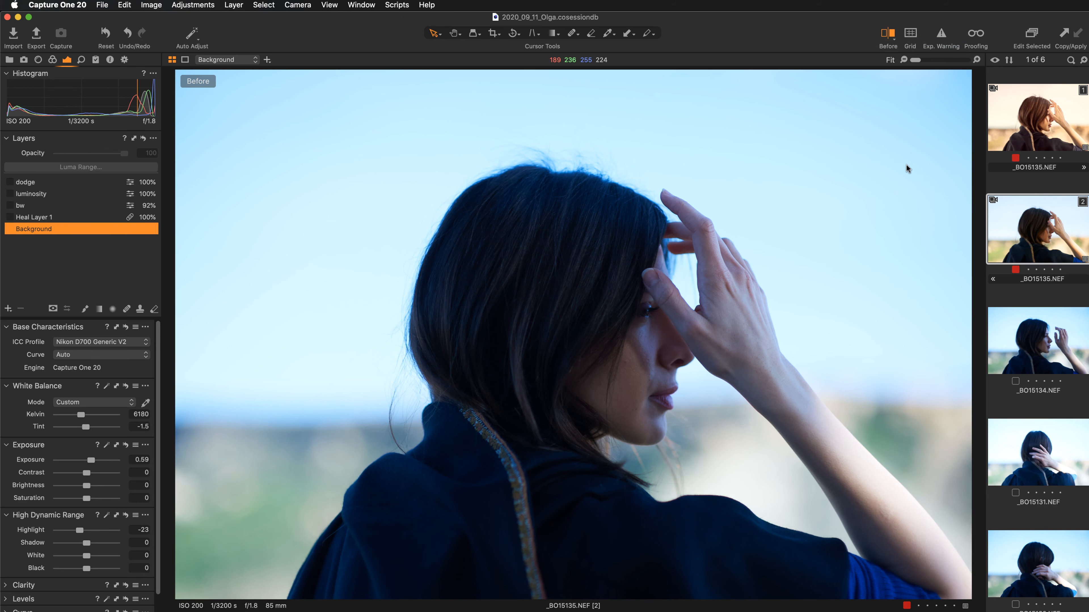
key("y")
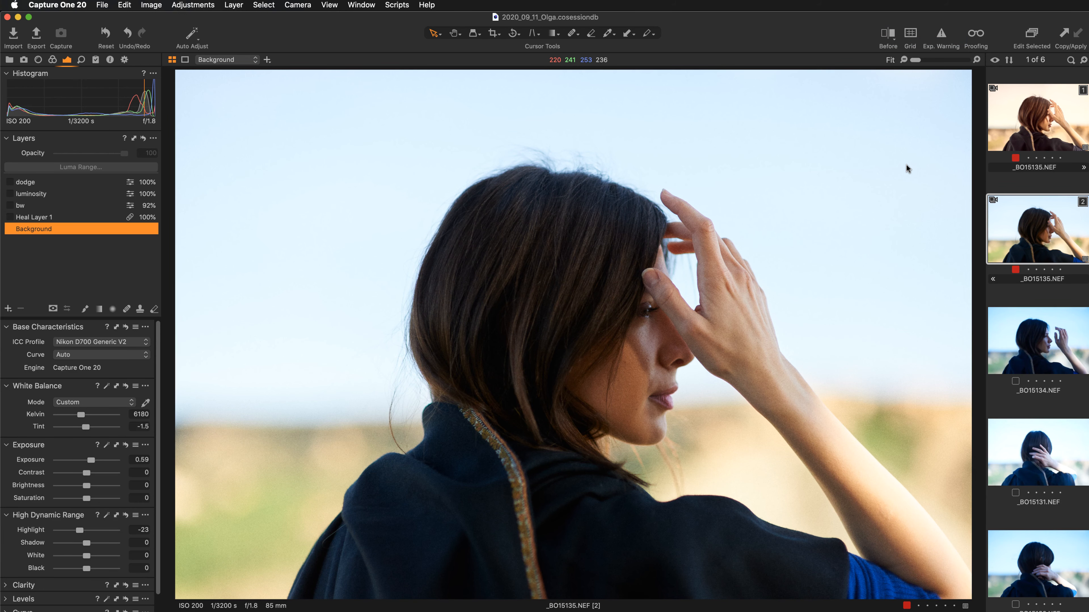
key("y")
key("y")
key("y")
key("y")
- Turn the Heal Layer 1, luminosity and dodge layers back on
left_click(9, 217)
left_click(10, 194)
left_click(10, 183)
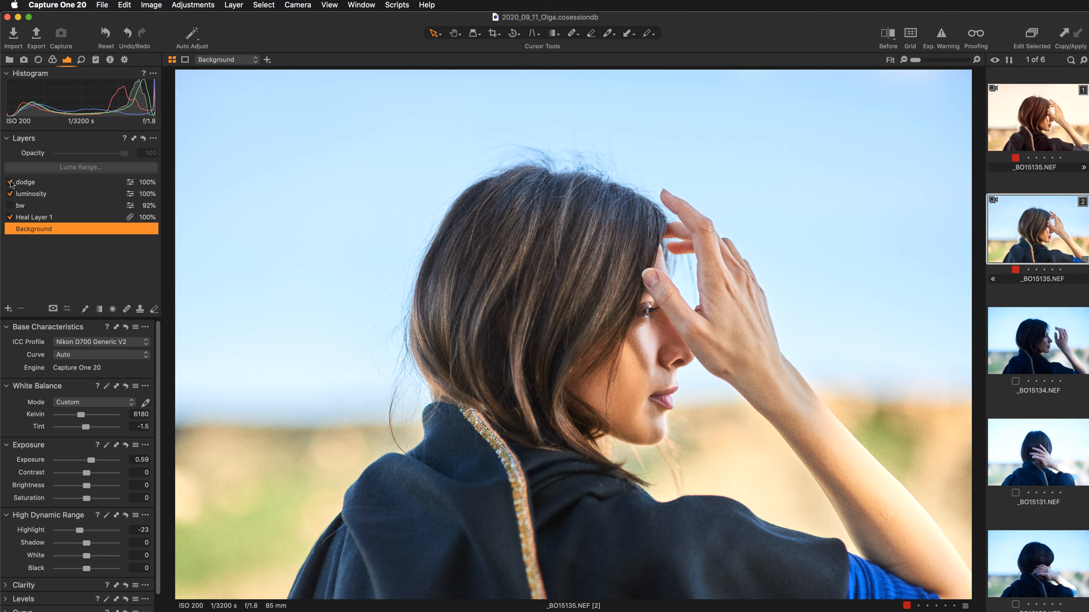
- Select the bw layer and switch it on and off to compare the desaturated and color versions of the portrait
left_click(20, 207)
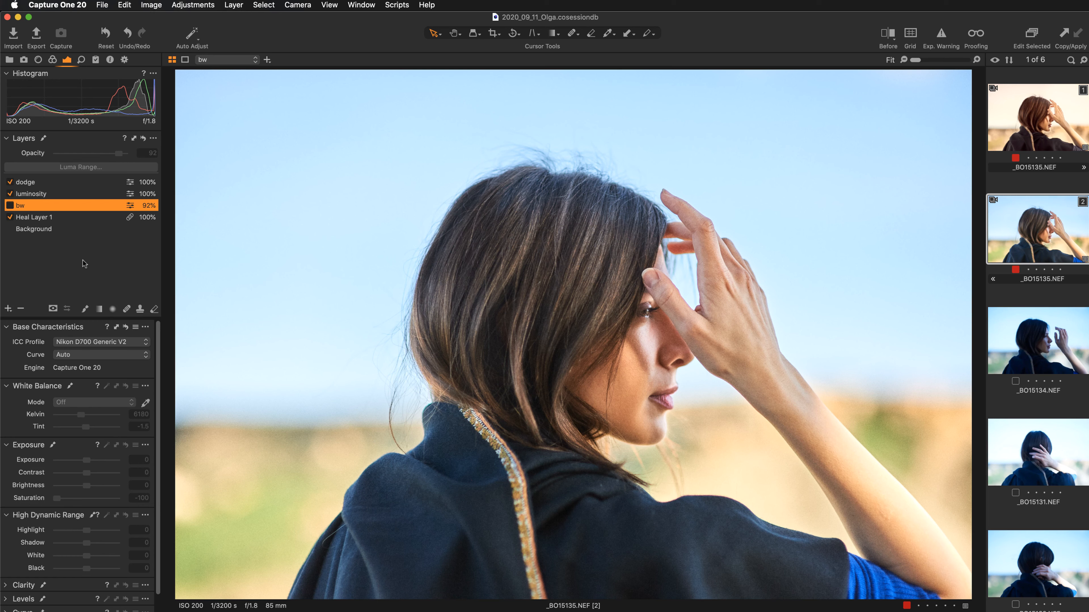
left_click(9, 206)
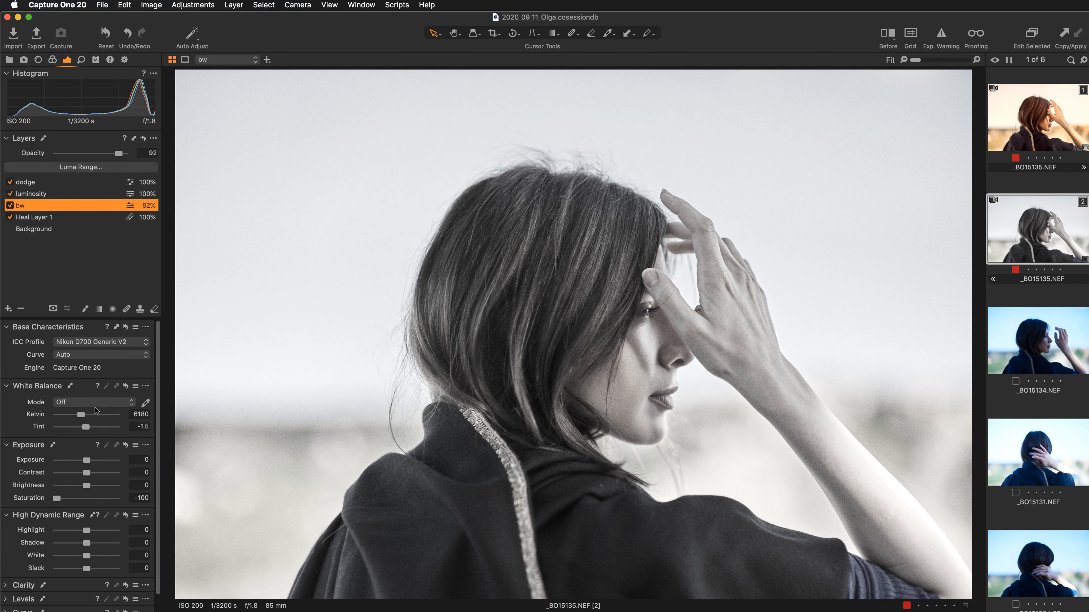
mouse_move(53, 499)
left_mouse_down()
mouse_move(64, 498)
mouse_move(49, 499)
left_mouse_up()
left_click(9, 206)
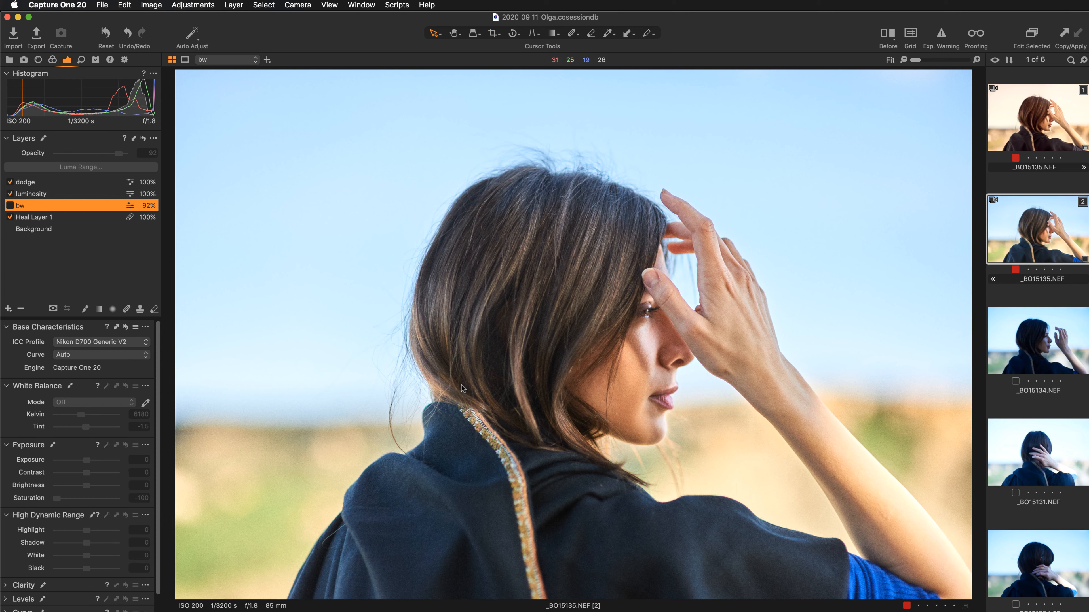
left_click(10, 207)
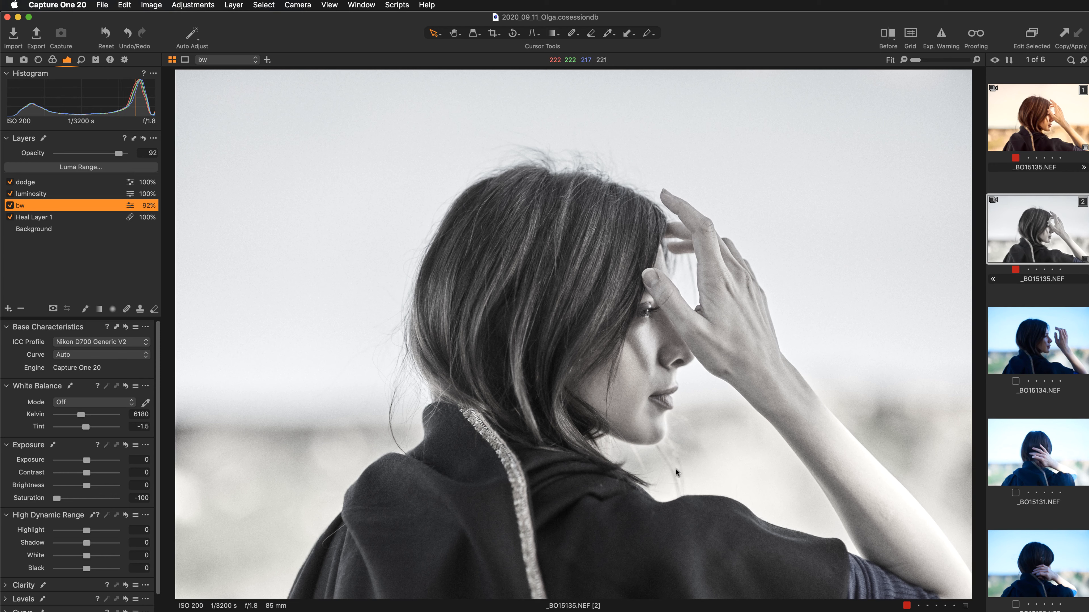
left_click(10, 206)
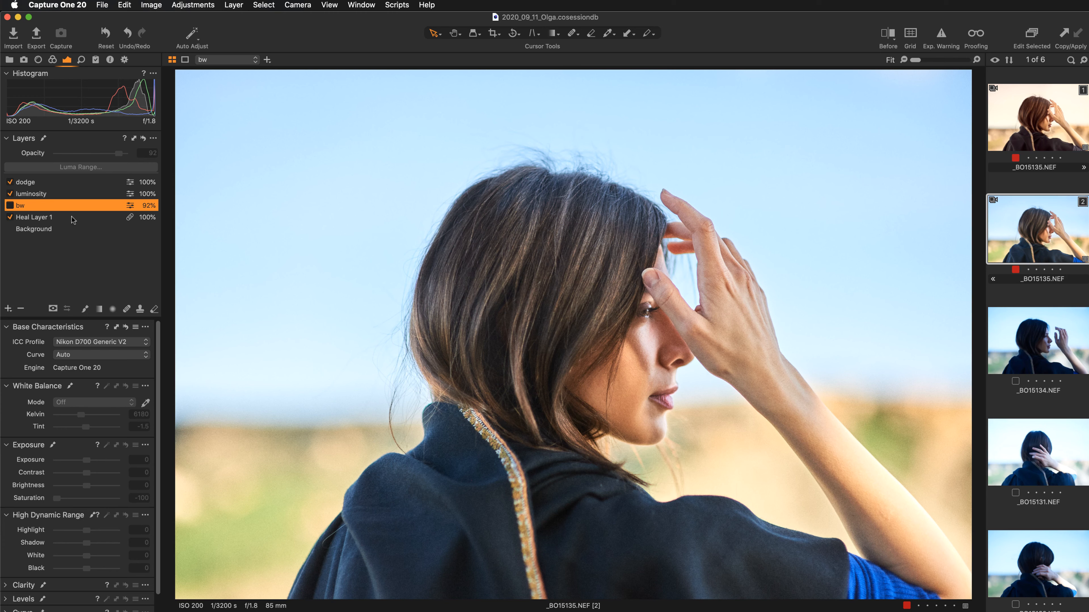
- Check the dodge layer's effect with the bw layer enabled, and turn the bw layer off again
left_click(9, 207)
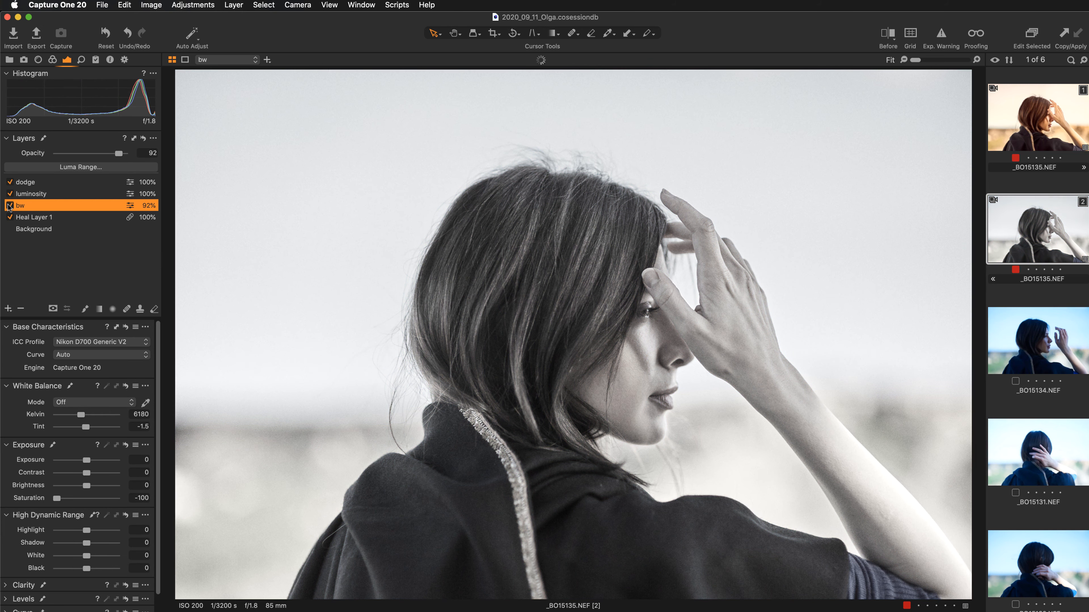
left_click(10, 183)
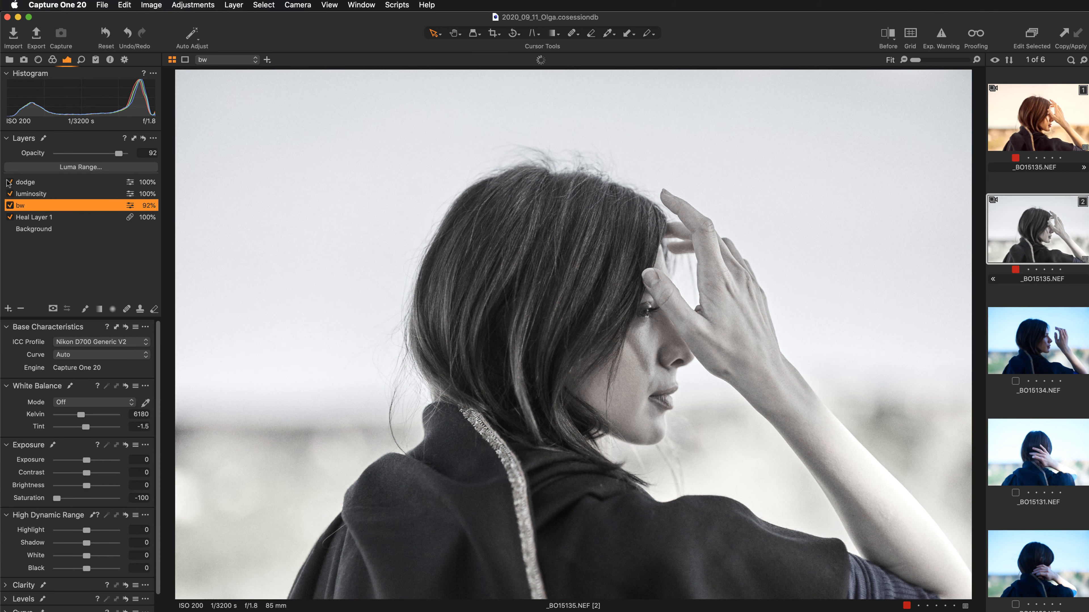
left_click(9, 182)
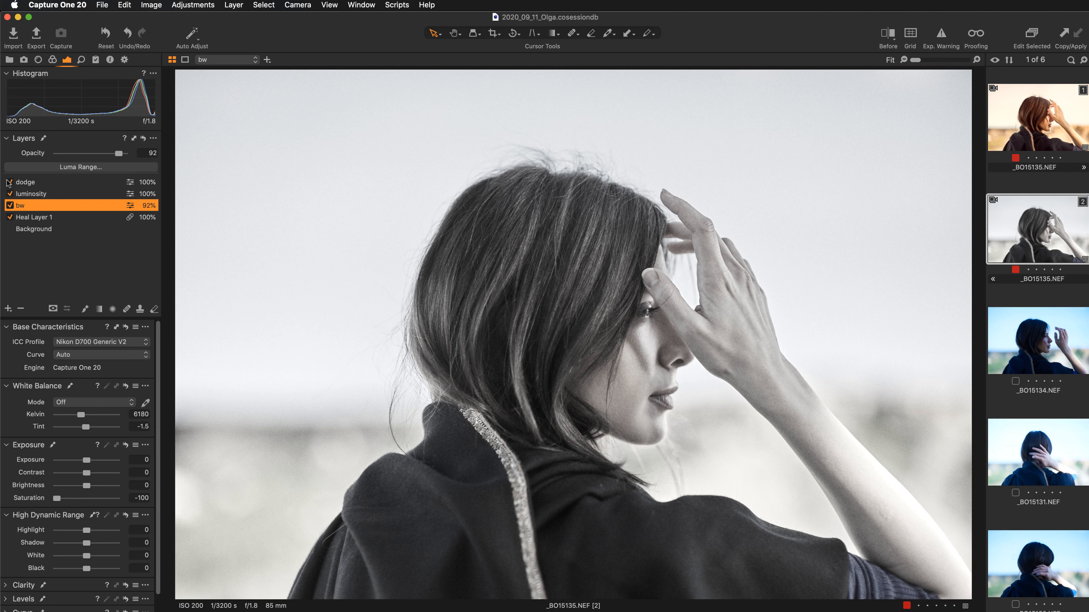
left_click(9, 206)
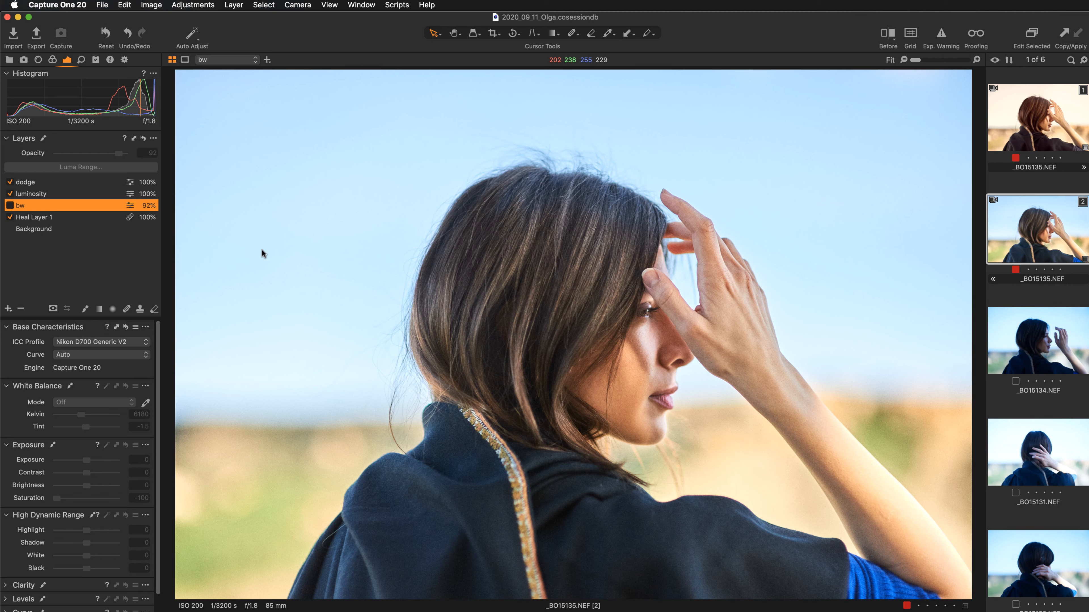
- Hide the thumbnail browser and switch to Adobe Color in Chrome to apply the Complementary harmony rule
key("super+b")
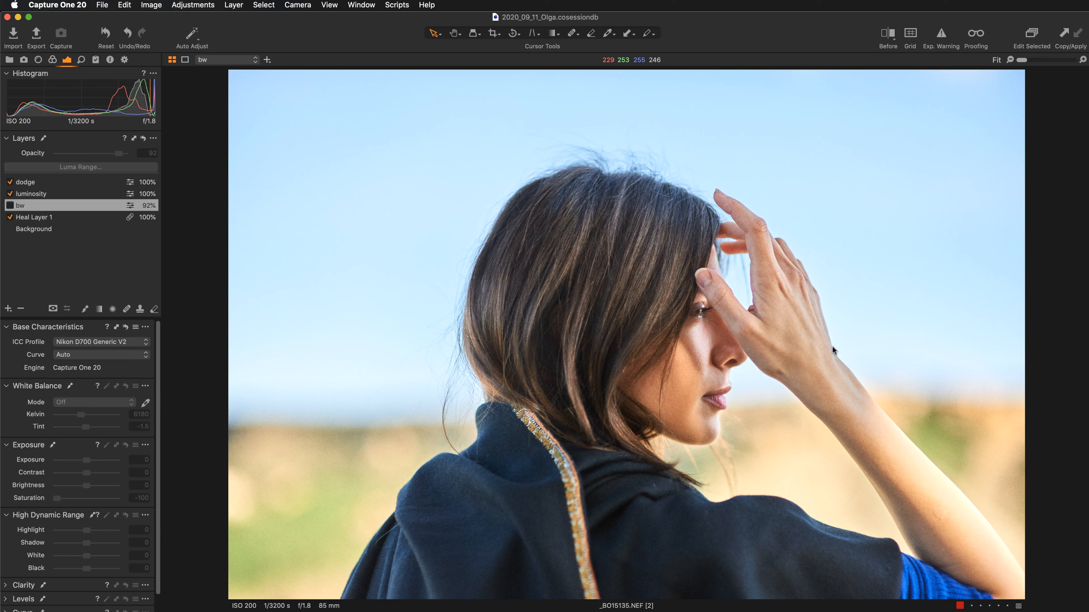
key("ctrl+Right")
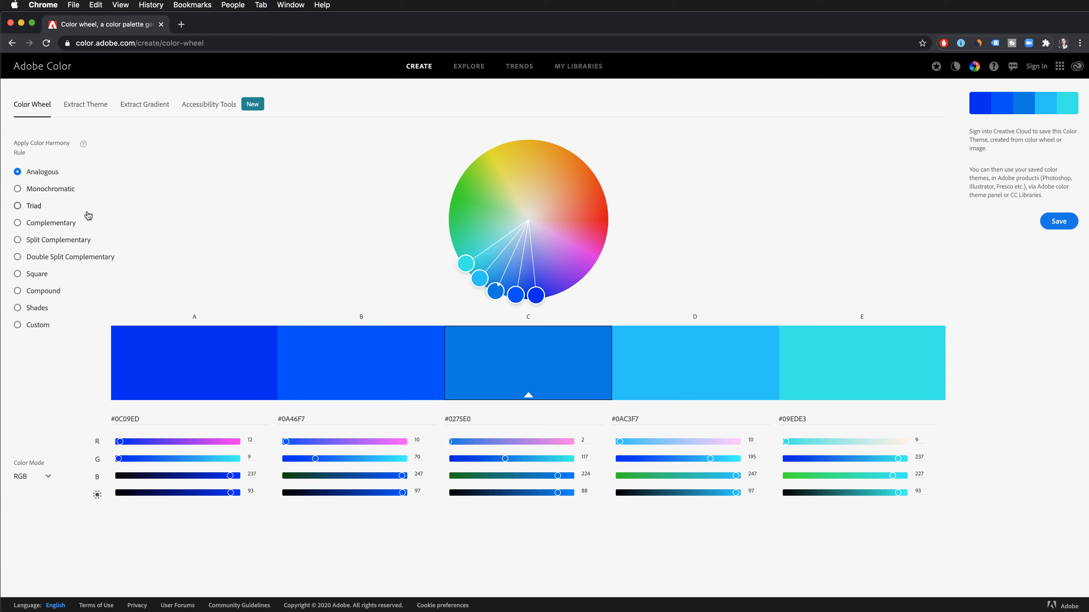
left_click(59, 226)
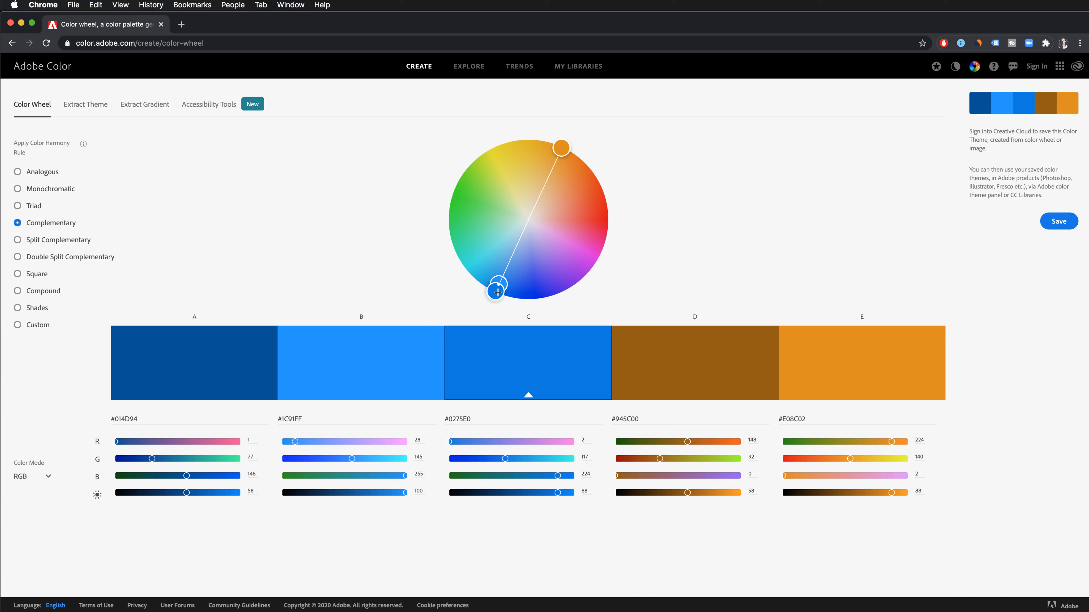
- Explore complementary pairs on the color wheel: pink with green, orange with teal, and purple with yellow-green
left_click_drag(495, 291, 610, 245)
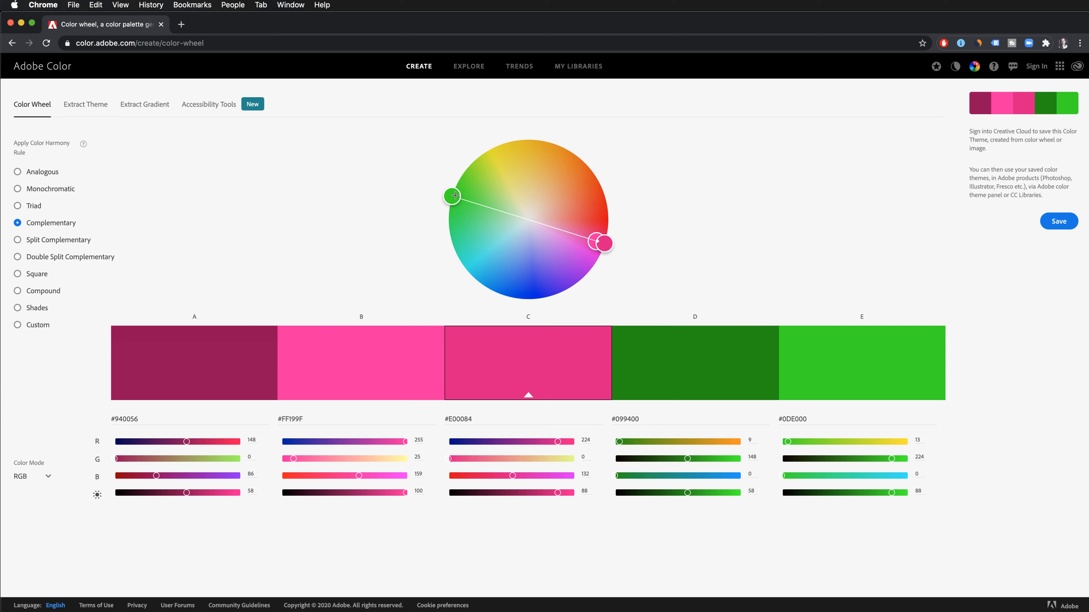
left_click_drag(453, 196, 455, 261)
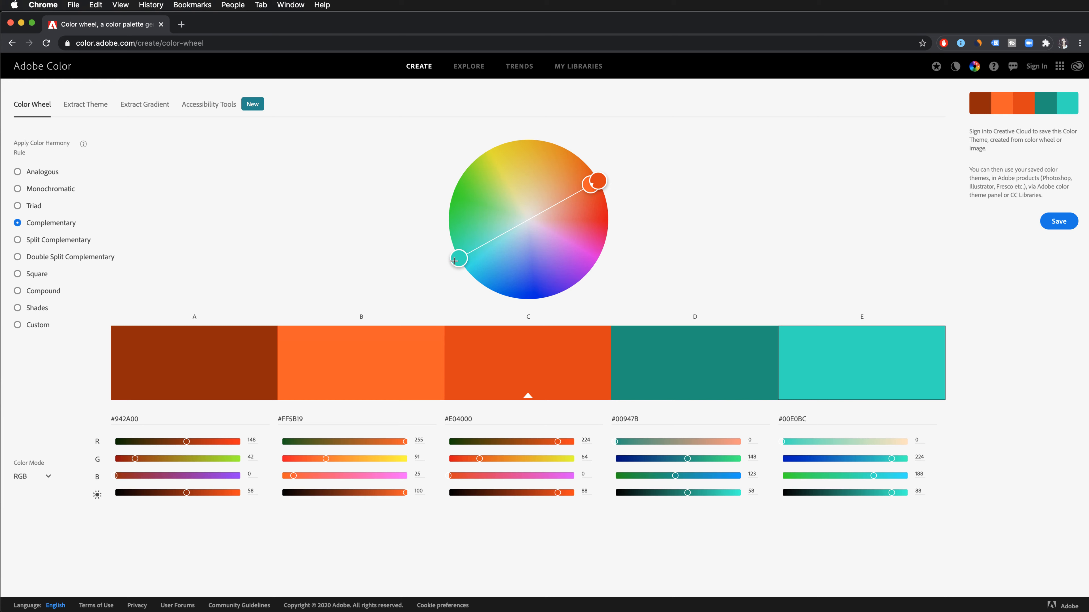
left_click_drag(454, 260, 476, 152)
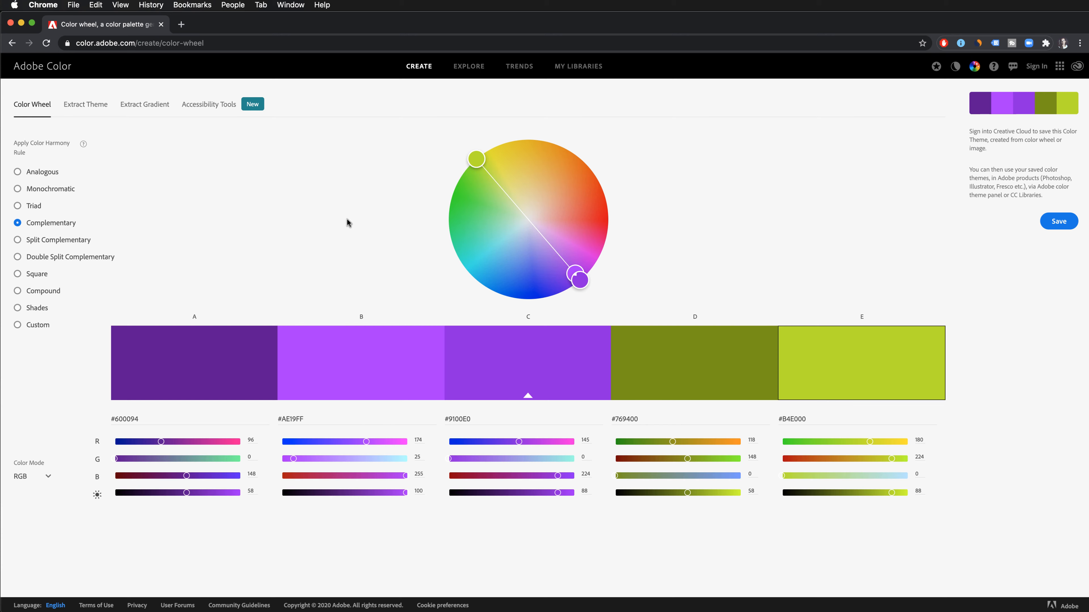
- Open Adobe Color's Extract Theme page, and switch to Capture One to take a screenshot of the full portrait
left_click(85, 106)
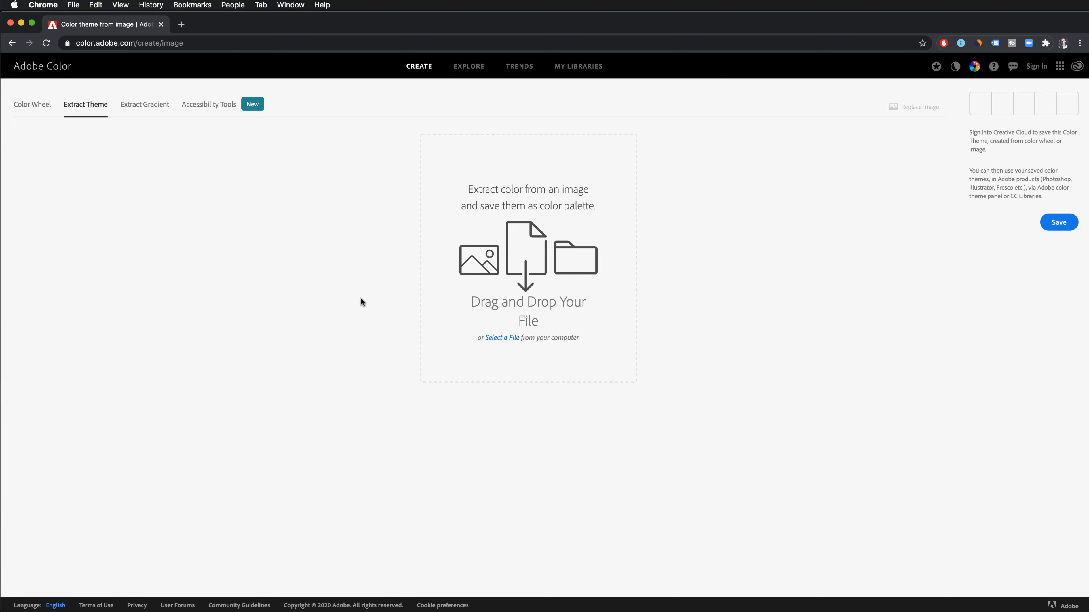
key("ctrl+Left")
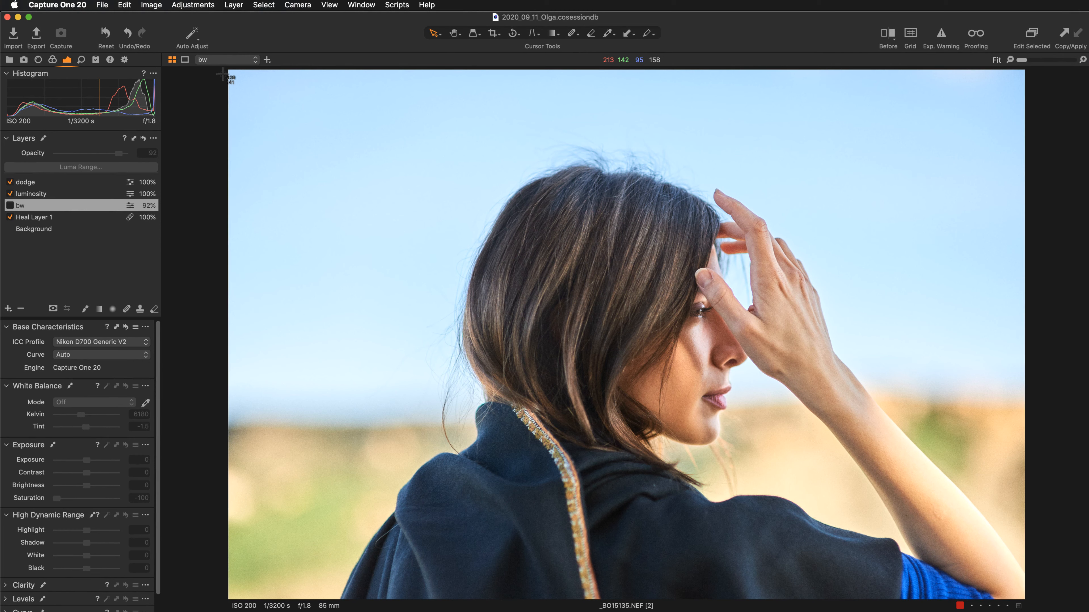
left_click_drag(228, 71, 1081, 611)
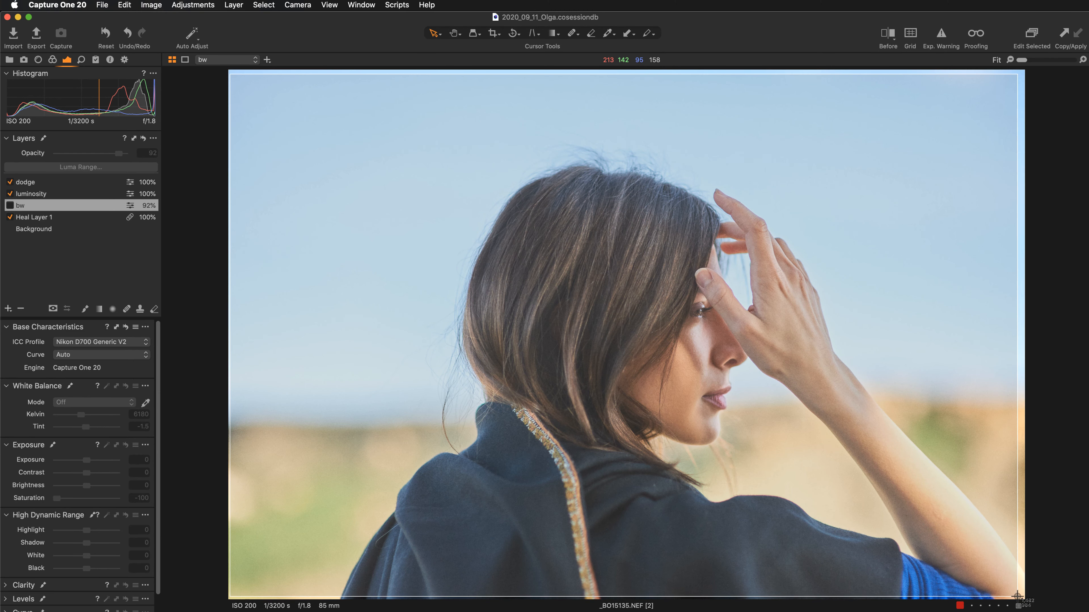
- Return to Adobe Color in Chrome and load the portrait screenshot to extract its color theme
key("ctrl+Right")
key("ctrl+Right")
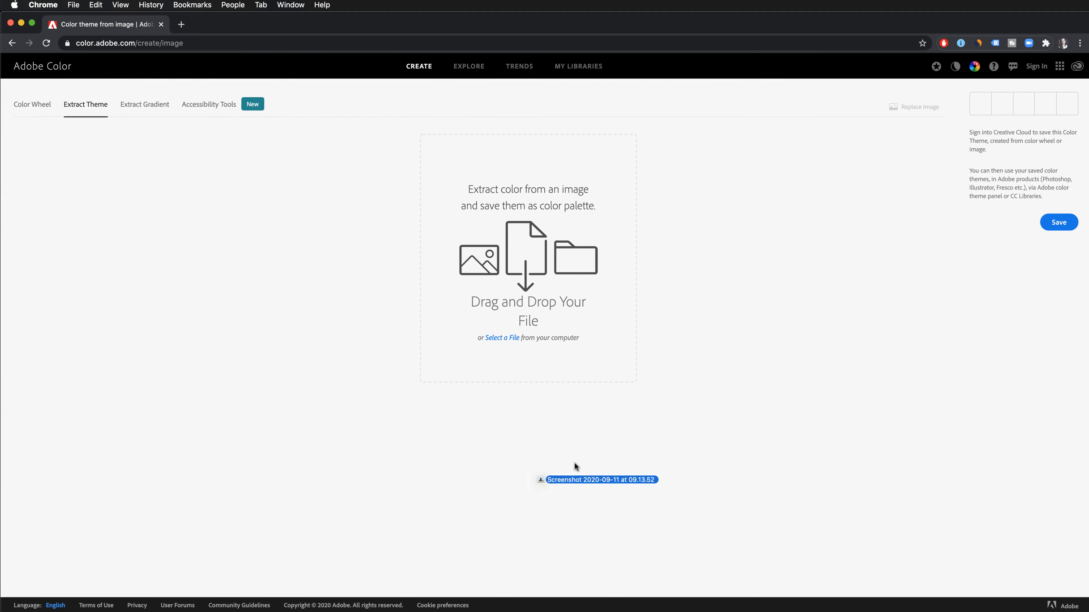
left_click_drag(574, 467, 515, 317)
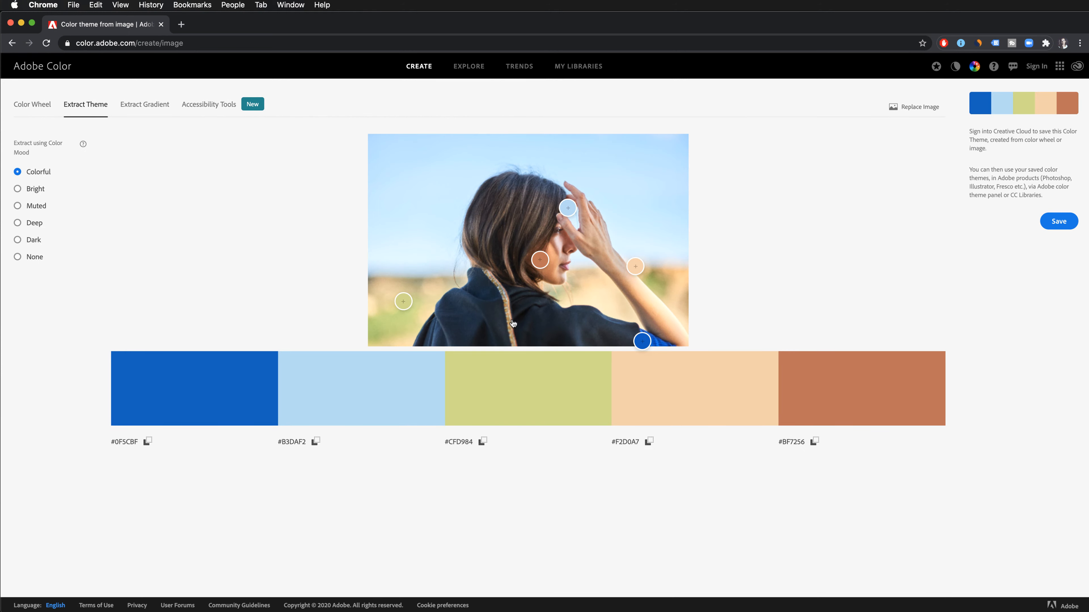